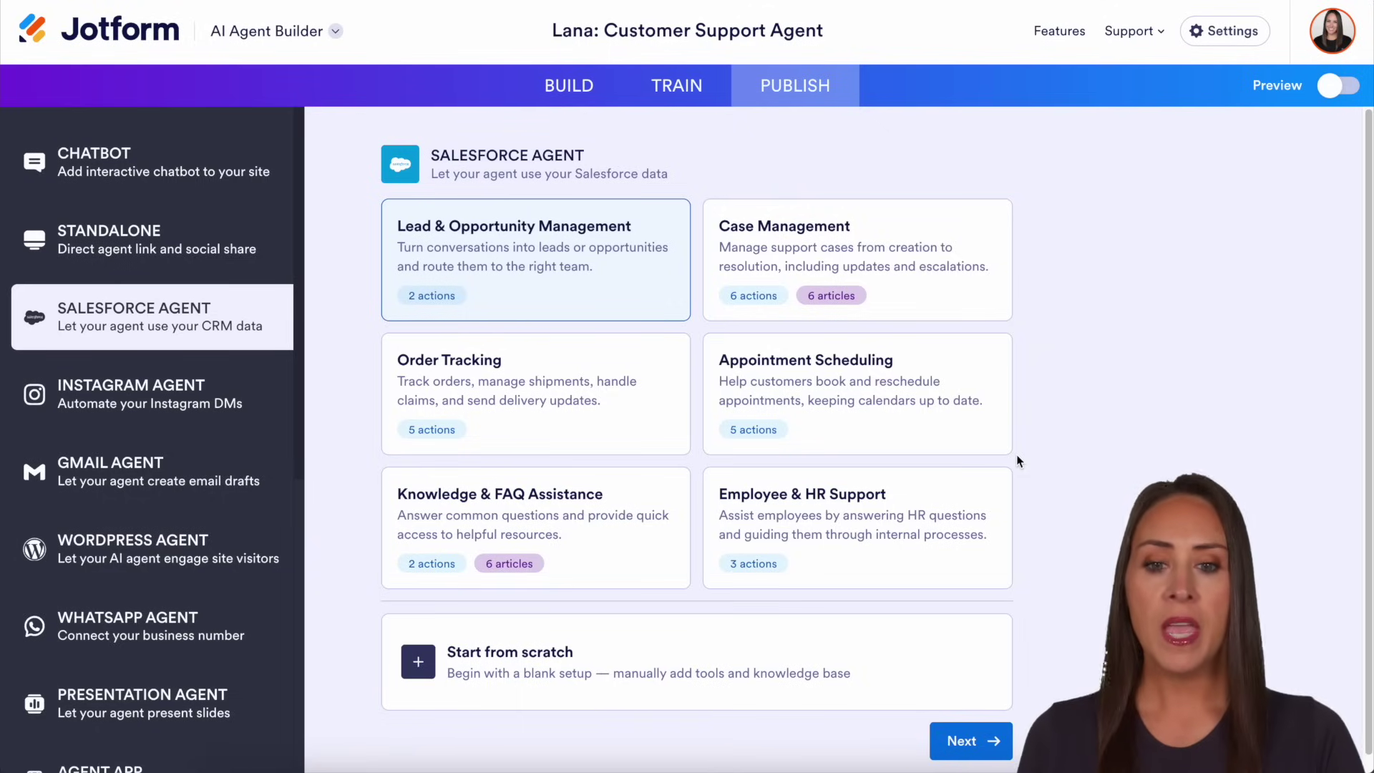
Step: Pick the Case Management template and preview its 6 actions and 6 articles
{"action": "left_click", "coordinate": [759, 302]}
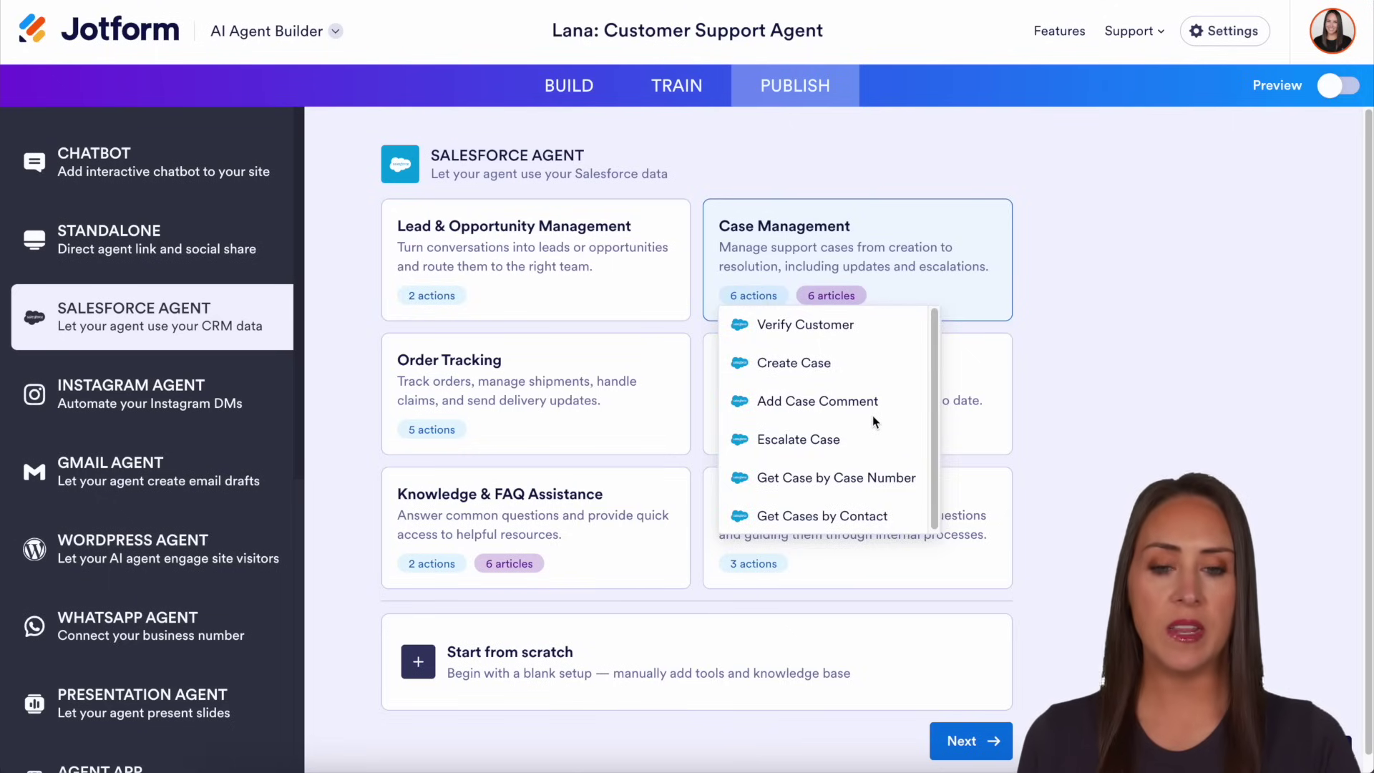
{"action": "scroll", "coordinate": [873, 422], "scroll_direction": "down", "scroll_amount": 1}
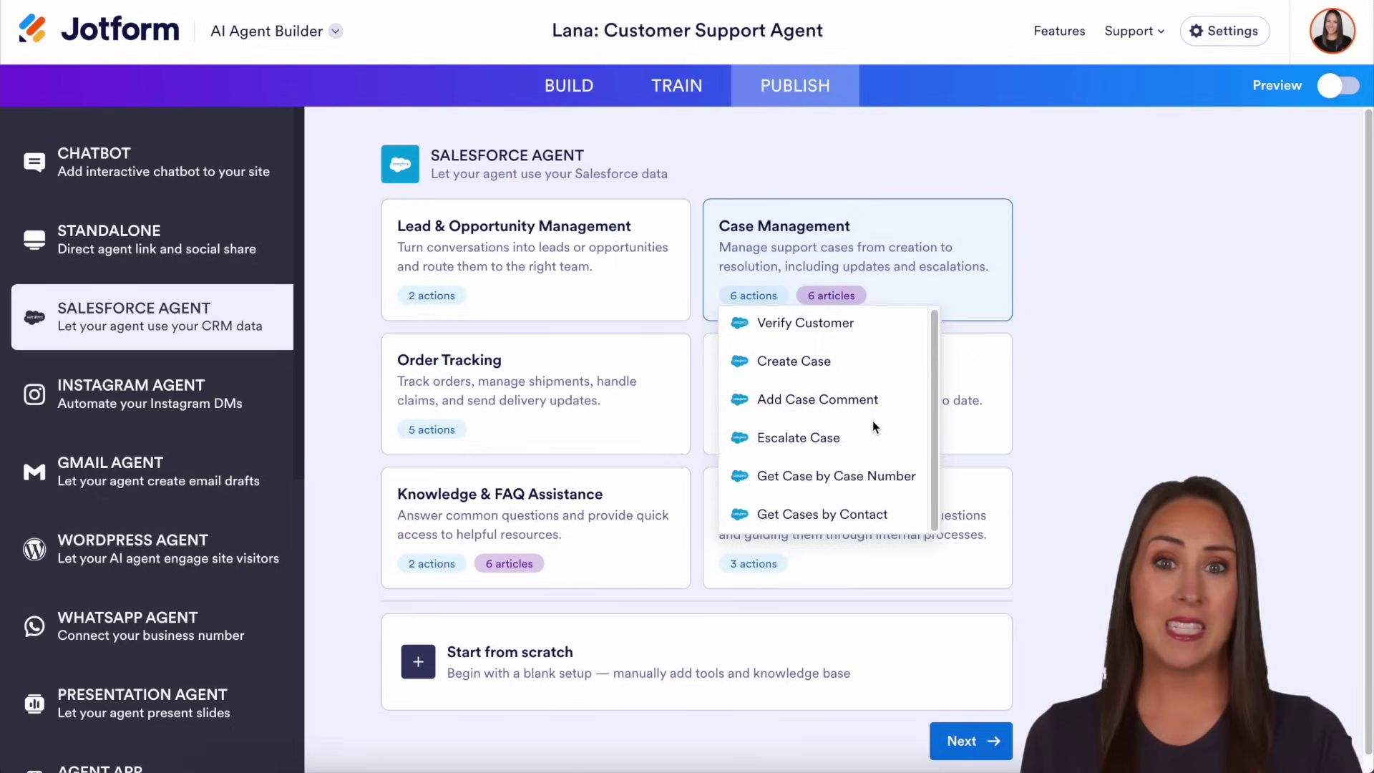
{"action": "left_click", "coordinate": [847, 303]}
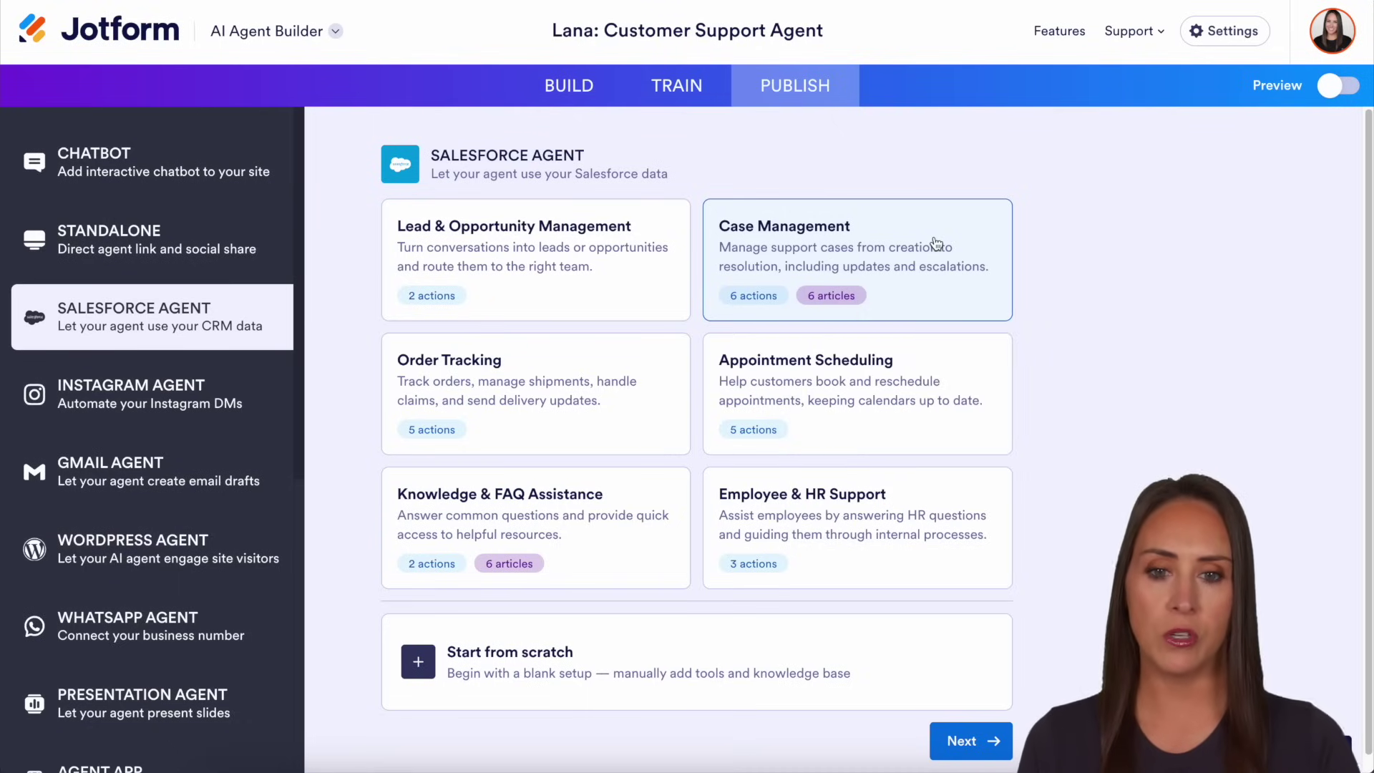
Step: Create the Case Management Salesforce Agent and scroll through its Agent Summary
{"action": "left_click", "coordinate": [982, 743]}
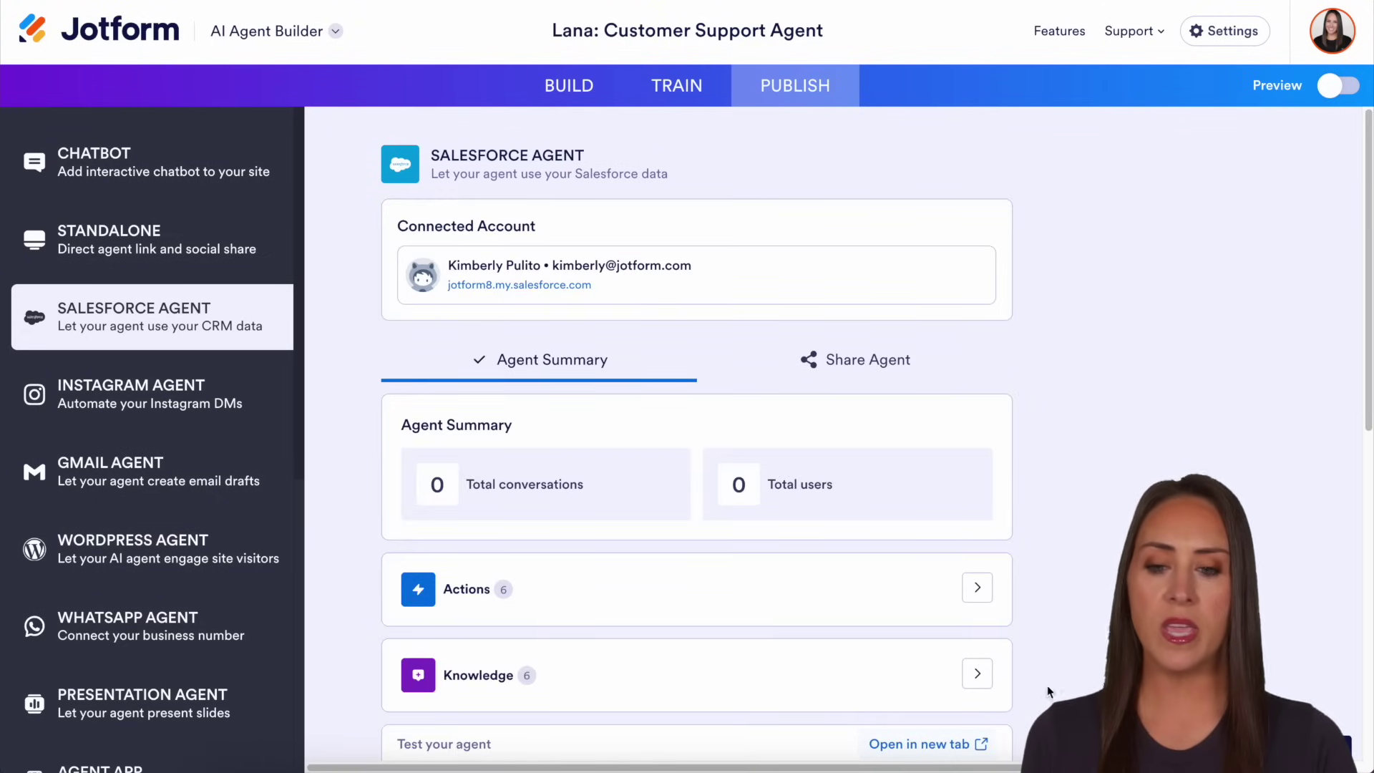
{"action": "scroll", "coordinate": [1066, 644], "scroll_direction": "down", "scroll_amount": 1}
{"action": "scroll", "coordinate": [1066, 641], "scroll_direction": "down", "scroll_amount": 2}
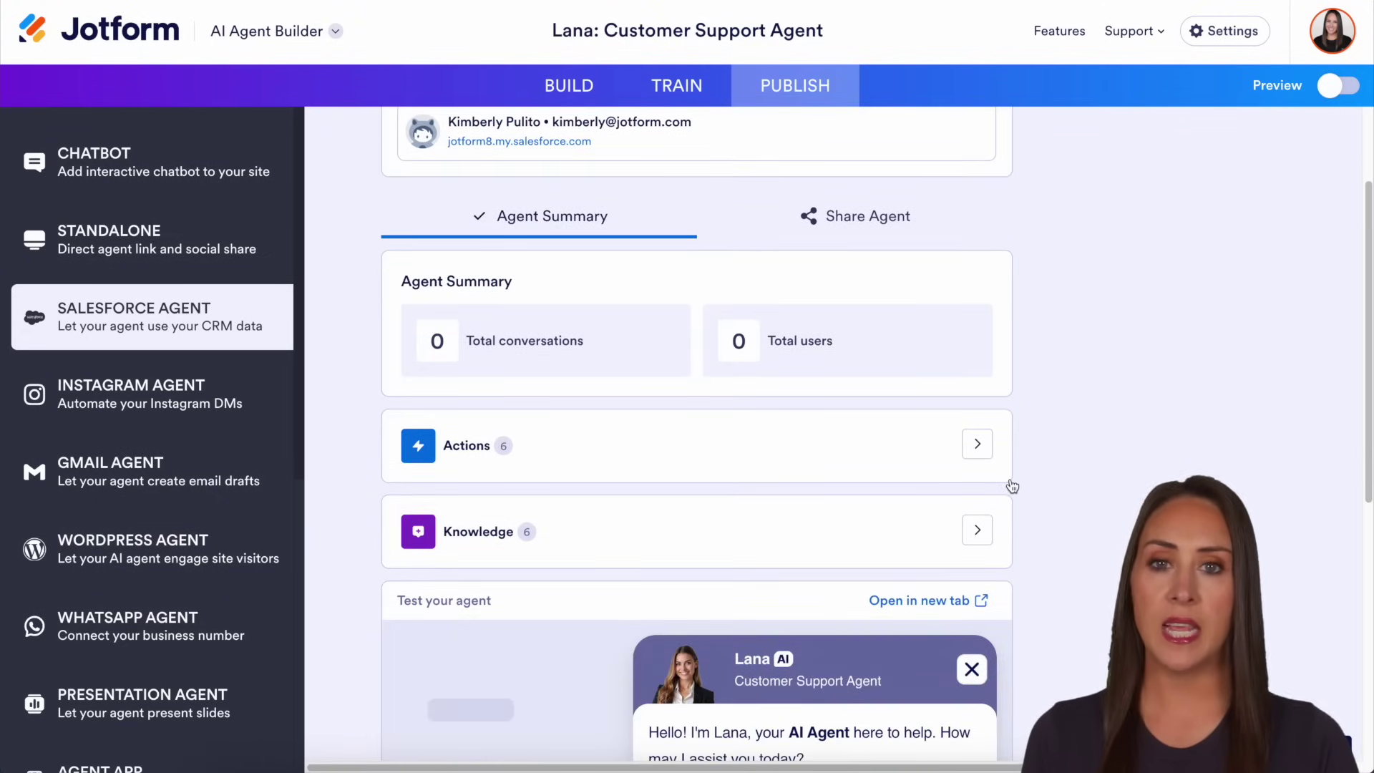
Step: Show the six case actions, check Verify Customer's options, and begin adding an action
{"action": "left_click", "coordinate": [977, 445]}
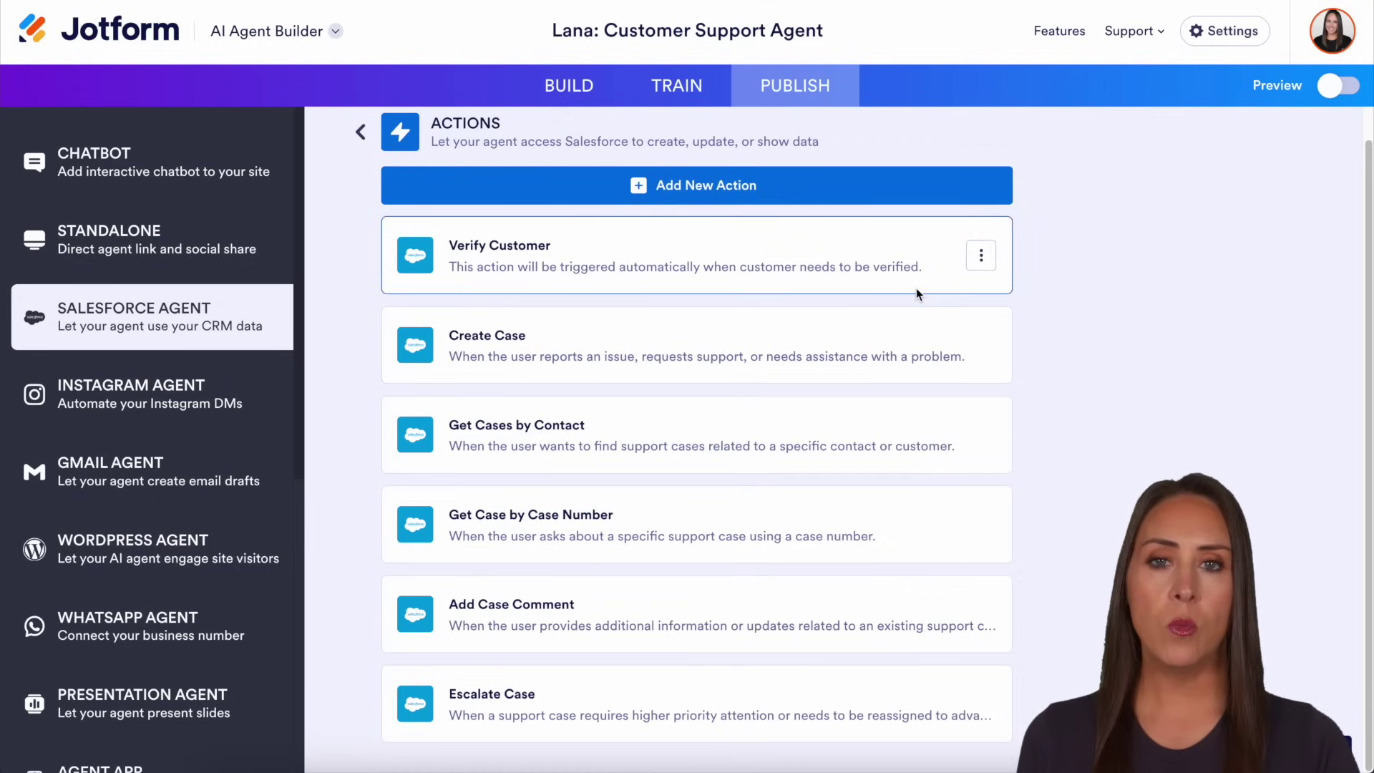
{"action": "left_click", "coordinate": [982, 255]}
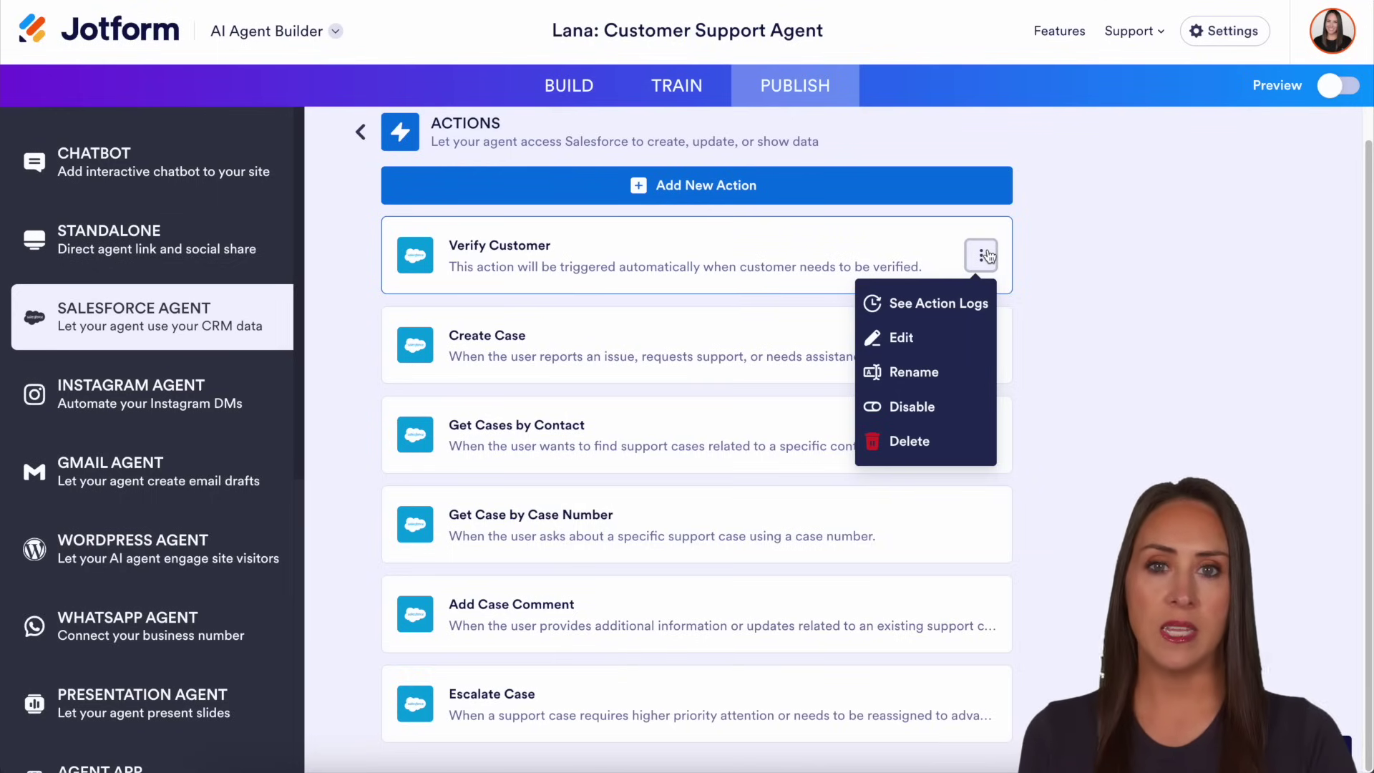
{"action": "left_click", "coordinate": [1005, 257]}
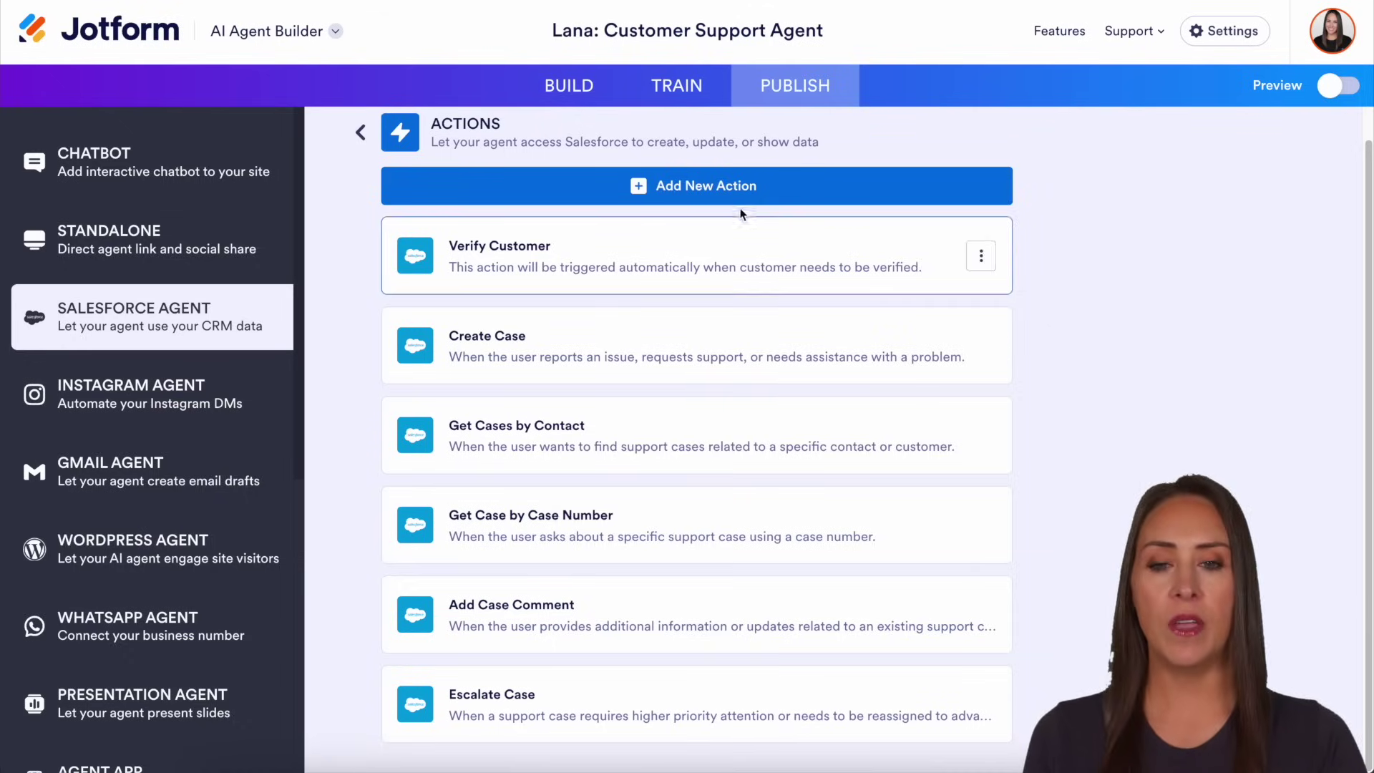
{"action": "left_click", "coordinate": [712, 184]}
Step: Preview the action types and Salesforce objects, then back out without adding an action
{"action": "left_click", "coordinate": [725, 279]}
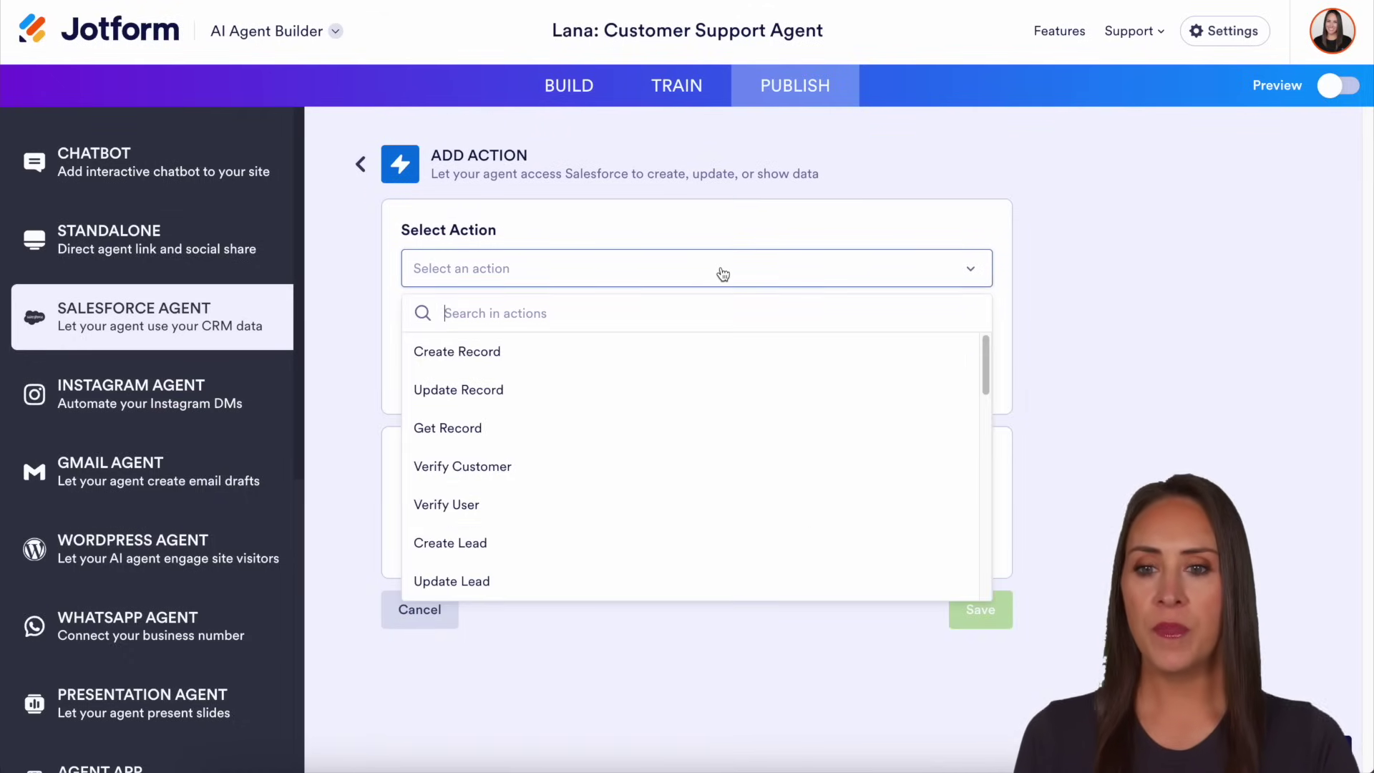
{"action": "scroll", "coordinate": [764, 422], "scroll_direction": "down", "scroll_amount": 5}
{"action": "scroll", "coordinate": [766, 428], "scroll_direction": "down", "scroll_amount": 5}
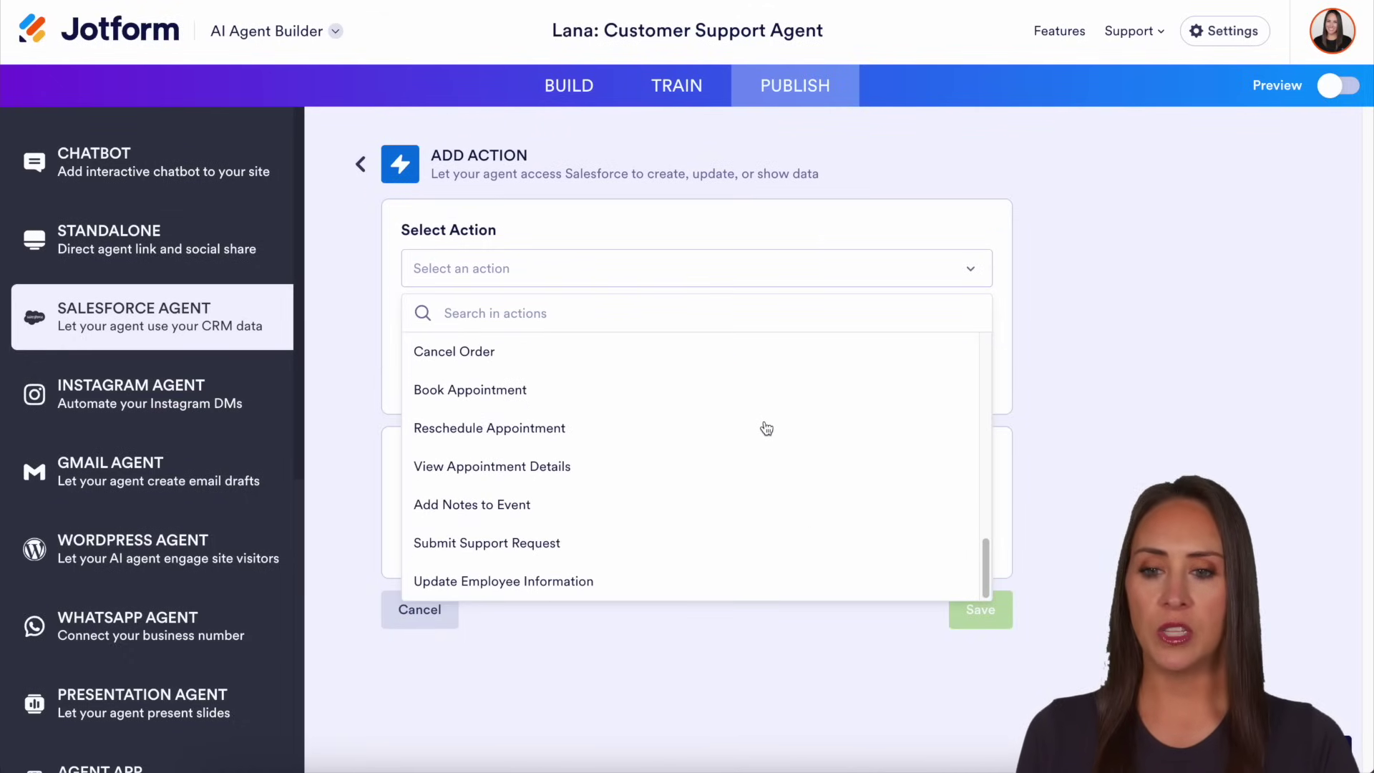
{"action": "left_click", "coordinate": [760, 237]}
{"action": "left_click", "coordinate": [759, 365]}
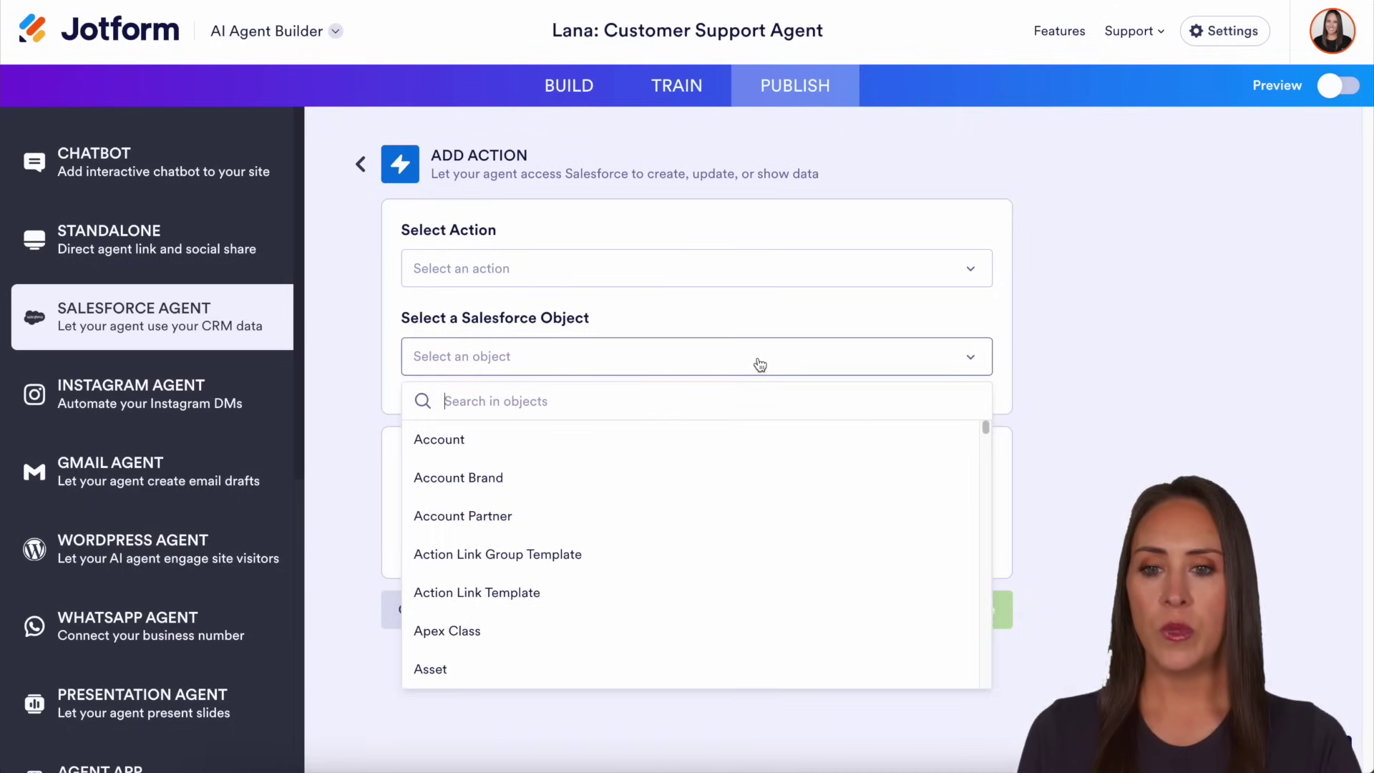
{"action": "left_click", "coordinate": [751, 317]}
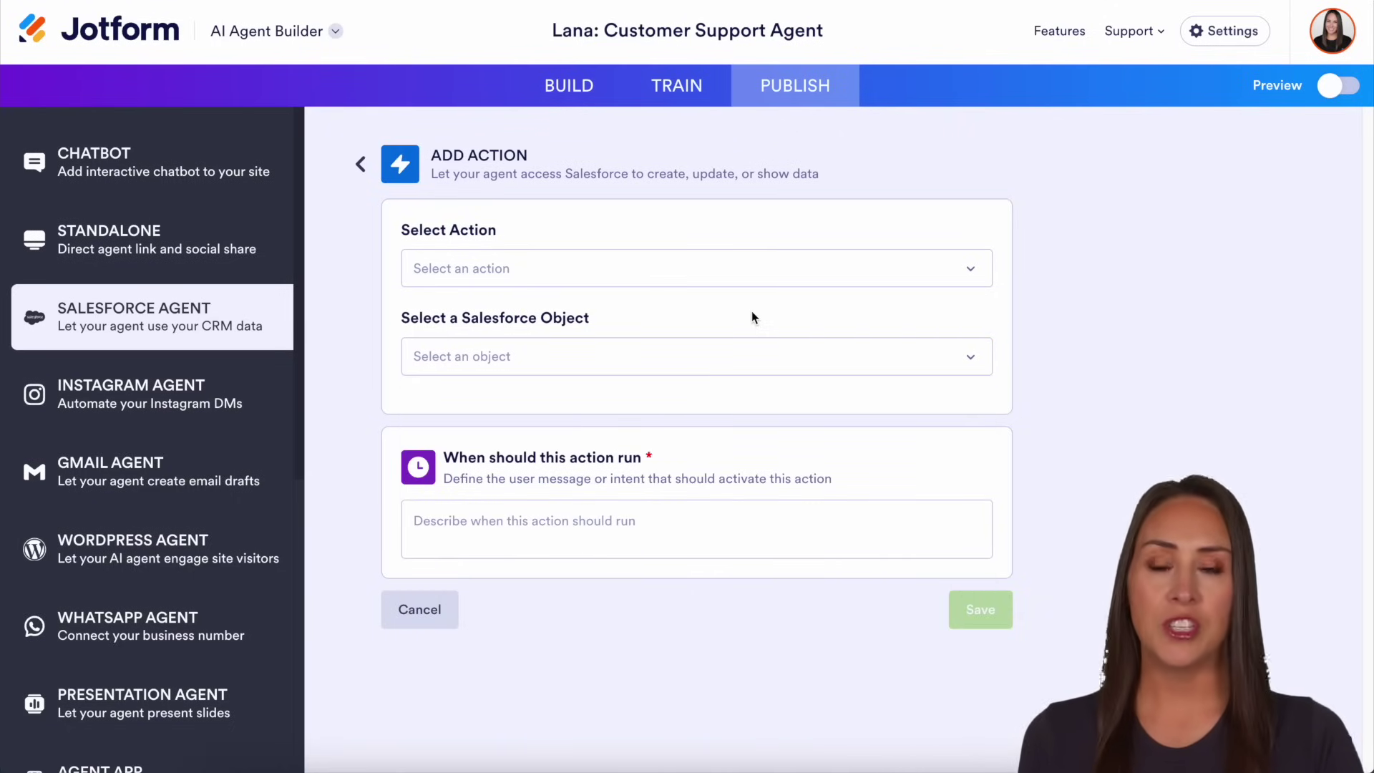
{"action": "left_click", "coordinate": [363, 166]}
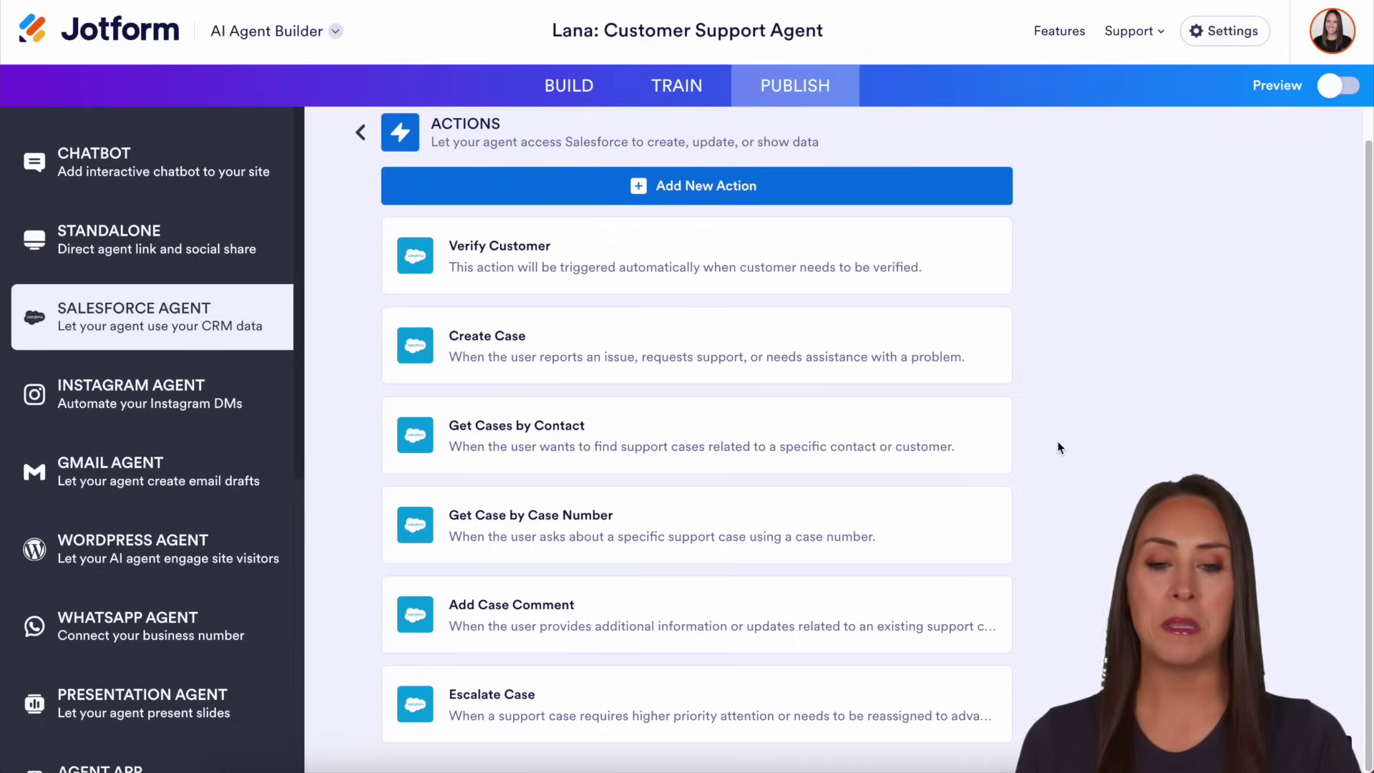
{"action": "left_click", "coordinate": [359, 167]}
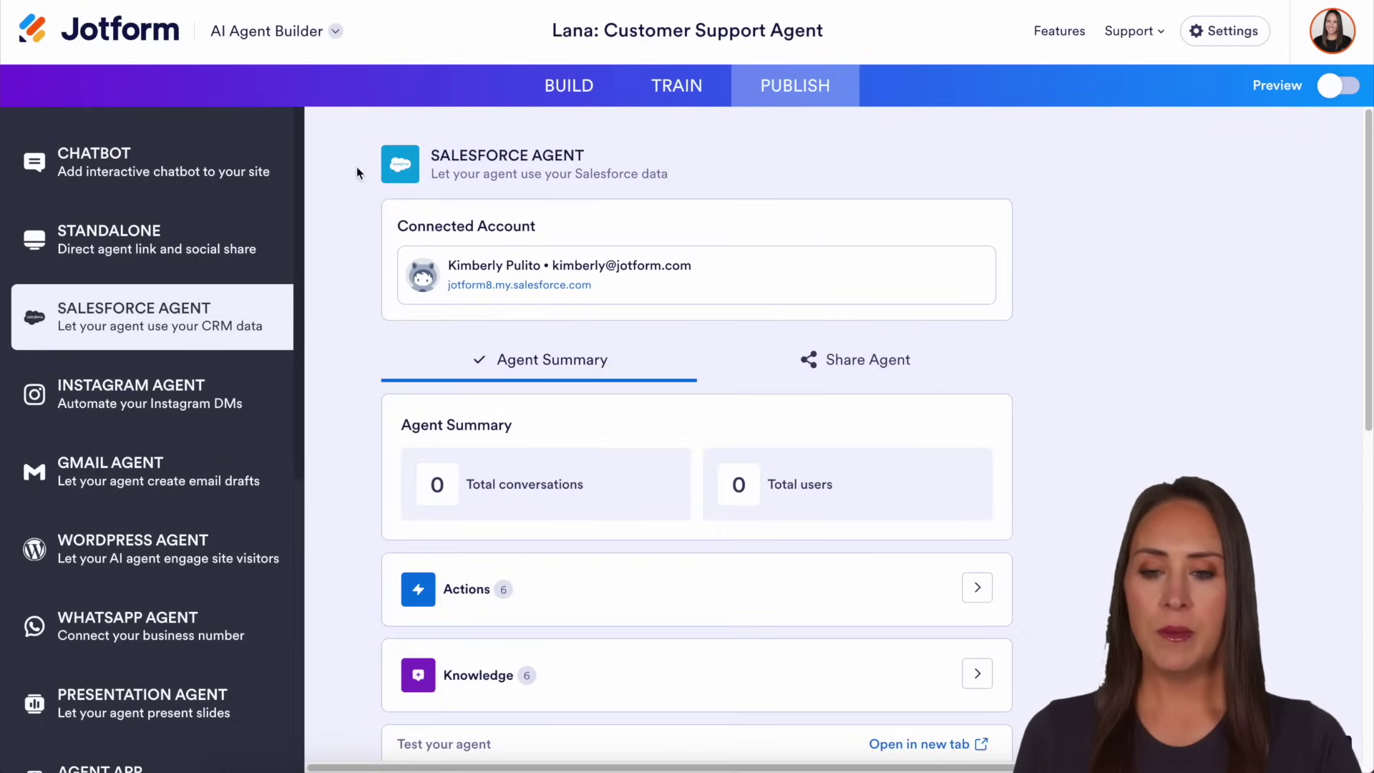
Step: Review the Knowledge summary of six crawled articles and a row's Recrawl options, then start new knowledge
{"action": "left_click", "coordinate": [975, 677]}
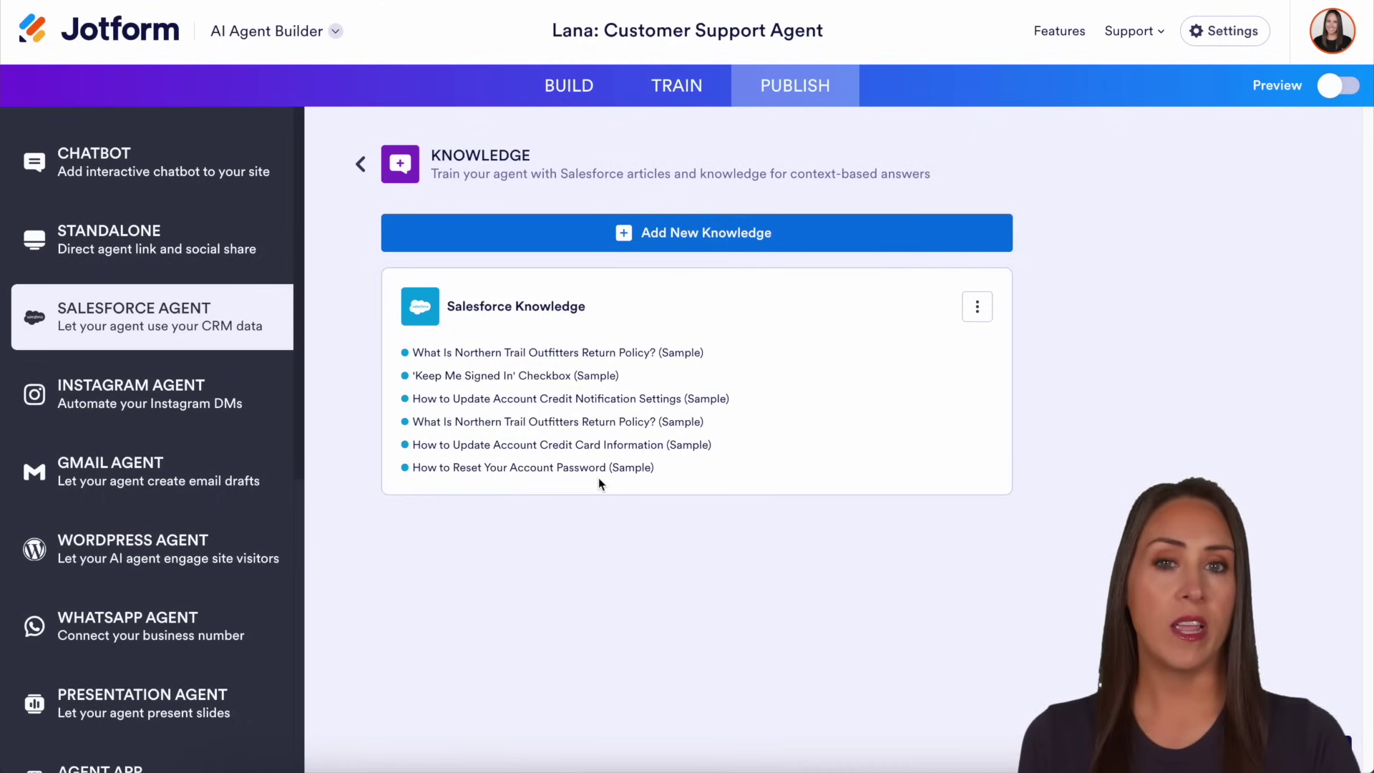
{"action": "left_click", "coordinate": [979, 310]}
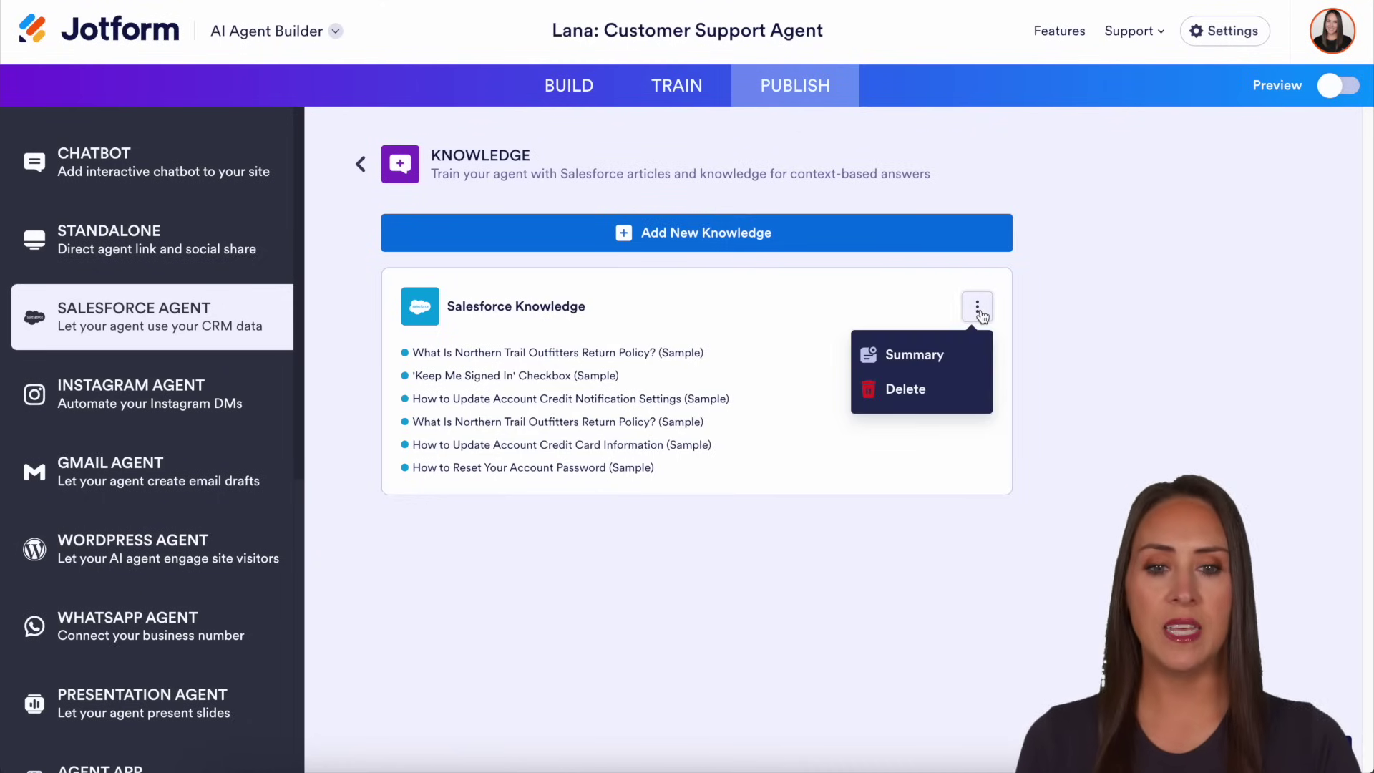
{"action": "left_click", "coordinate": [932, 356]}
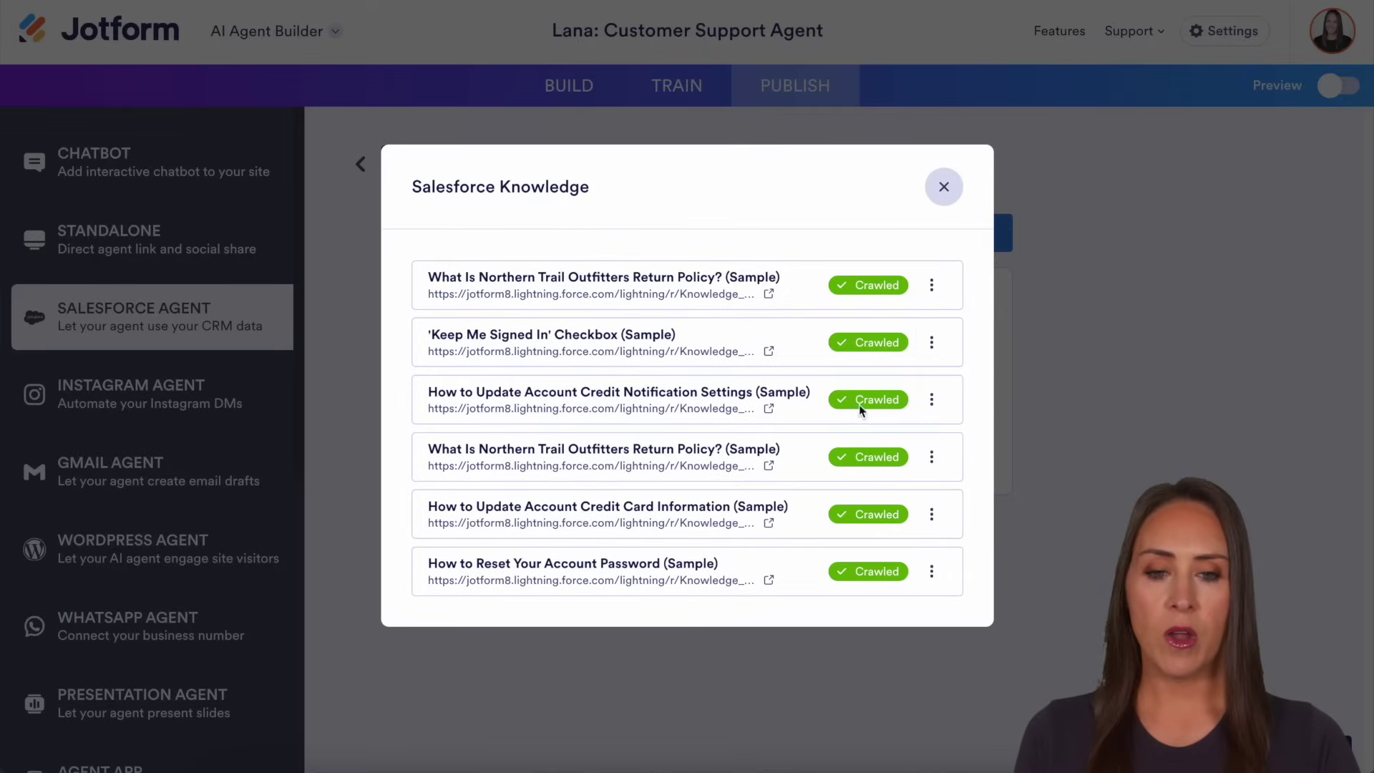
{"action": "left_click", "coordinate": [932, 286]}
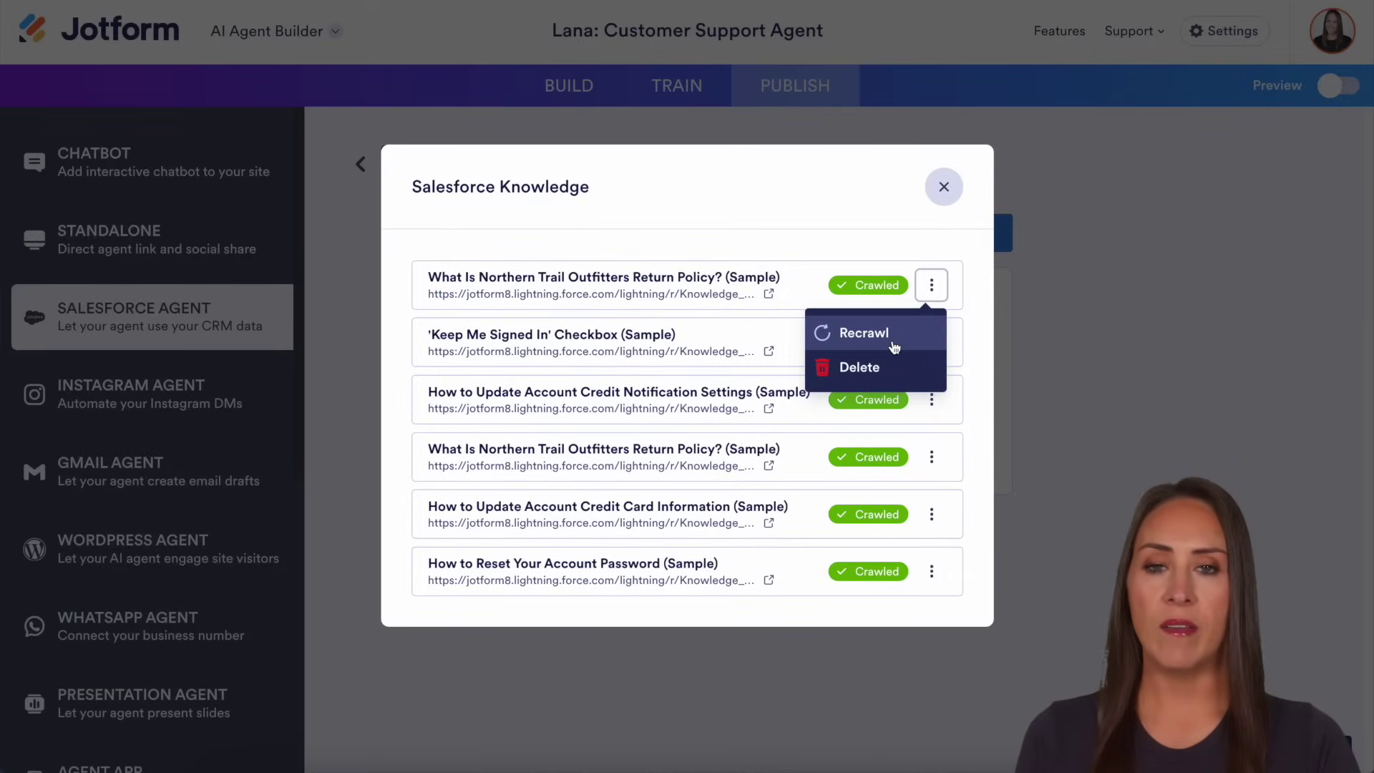
{"action": "left_click", "coordinate": [945, 187]}
{"action": "left_click", "coordinate": [774, 238]}
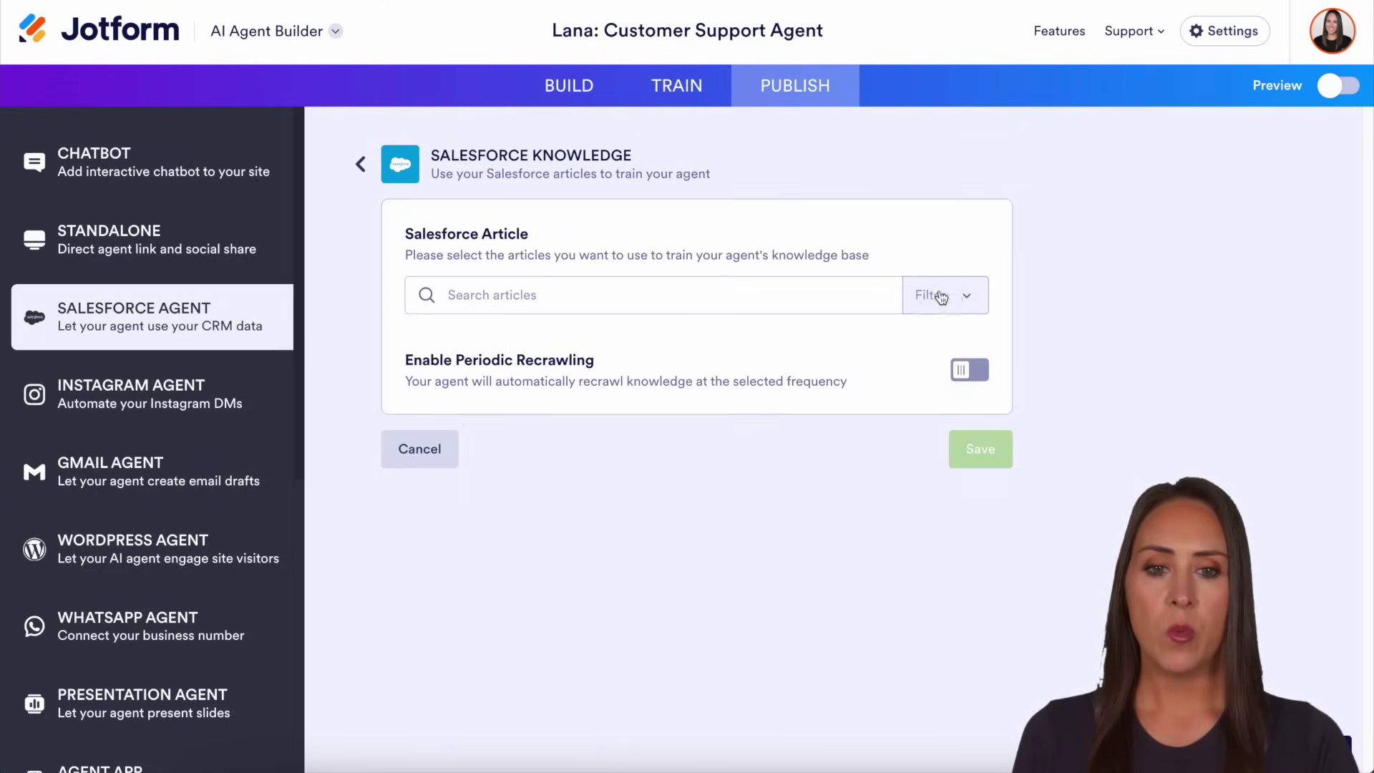
Step: Check the article filters, return to the agent overview unsaved, and disconnect the Salesforce account
{"action": "left_click", "coordinate": [964, 299]}
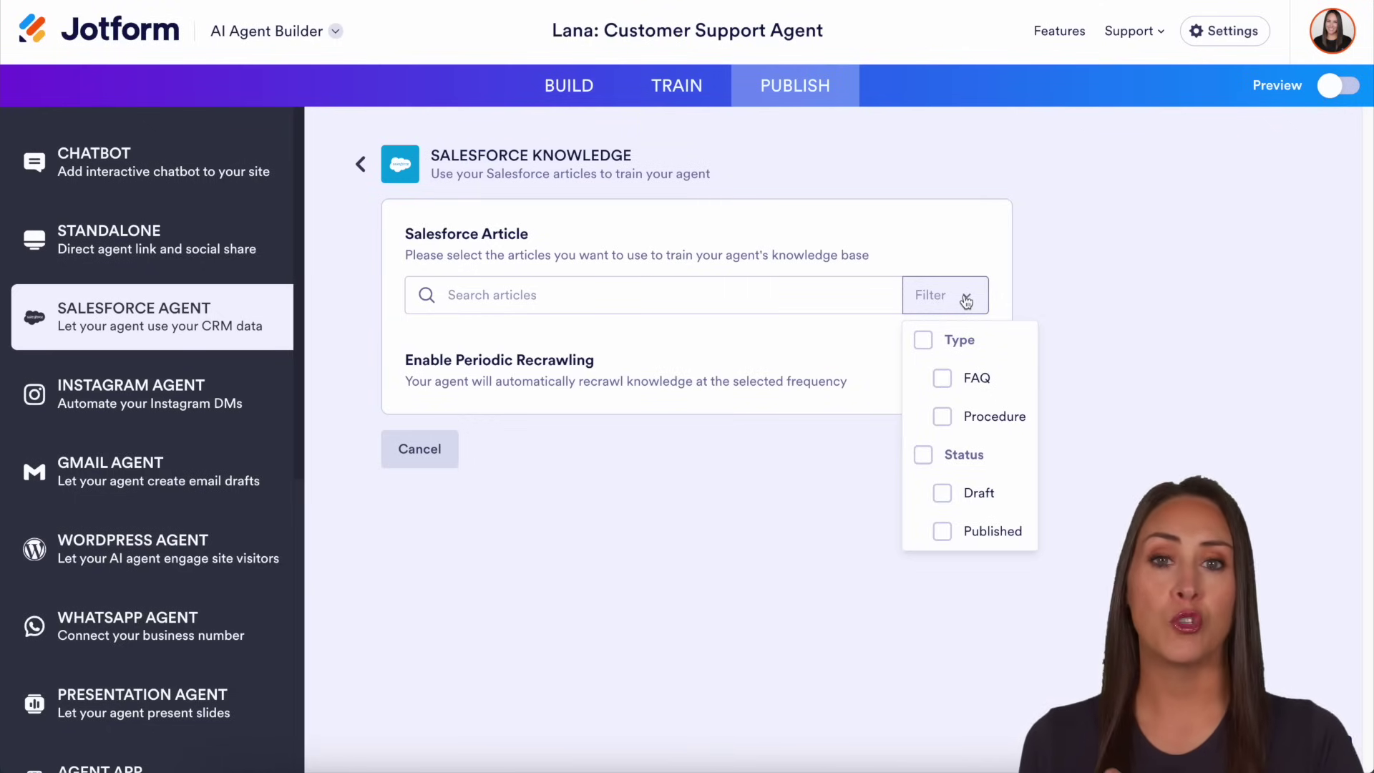
{"action": "left_click", "coordinate": [965, 300]}
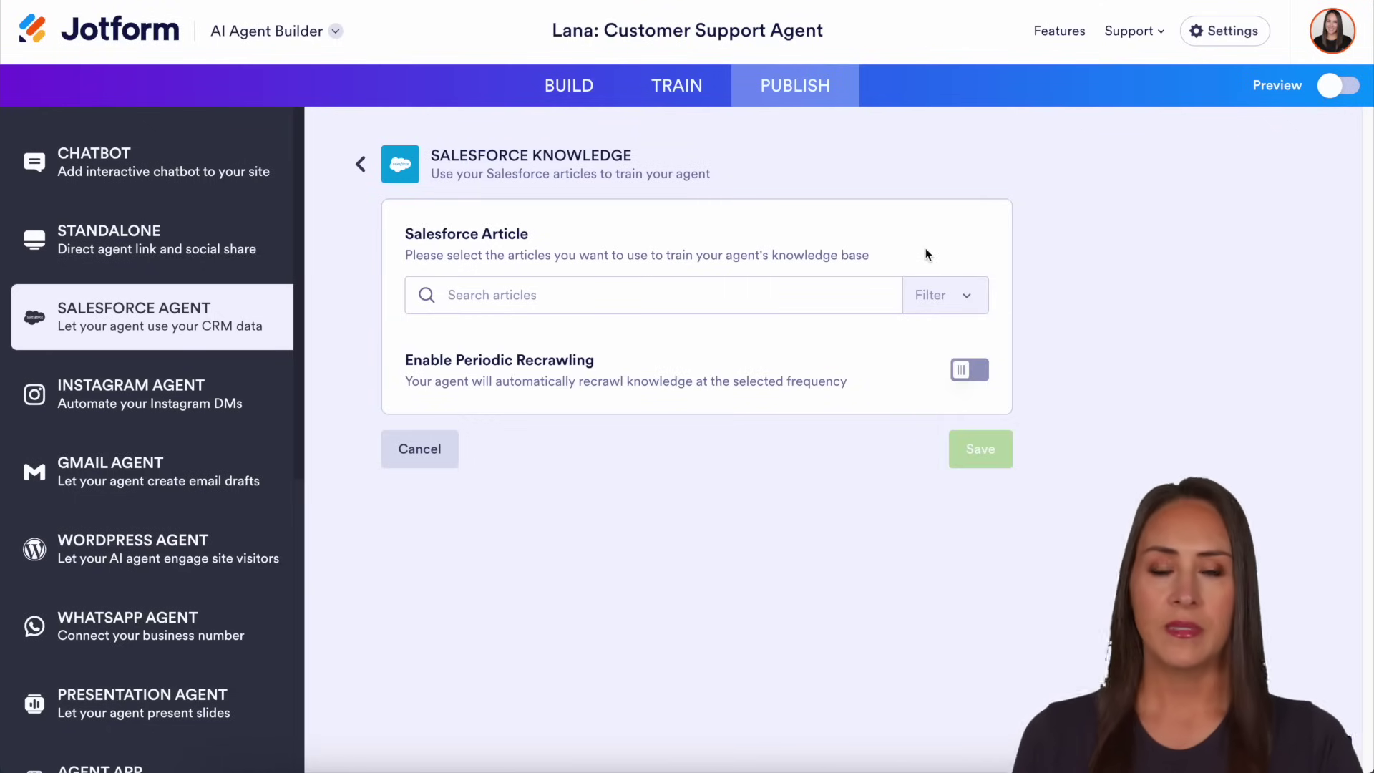
{"action": "left_click", "coordinate": [361, 167]}
{"action": "left_click", "coordinate": [362, 166]}
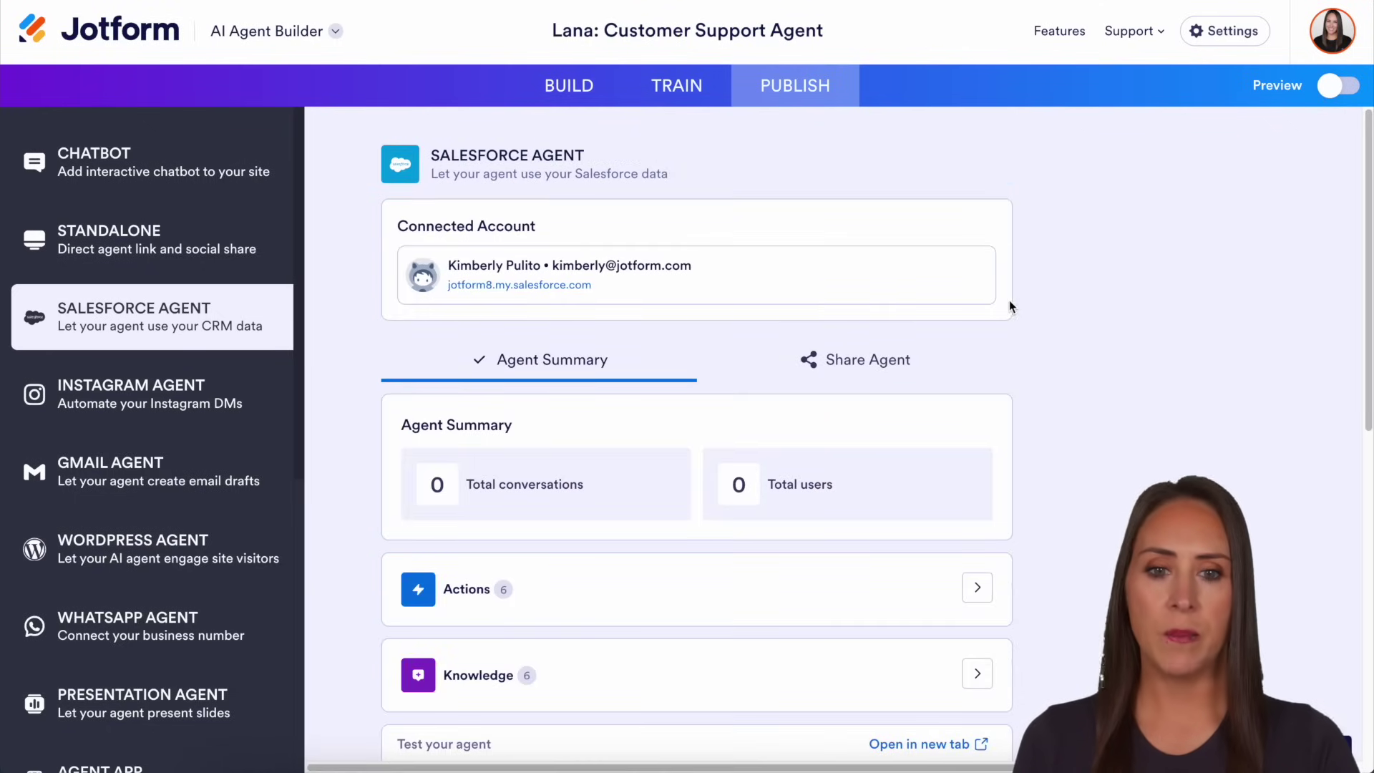
{"action": "left_click", "coordinate": [929, 274]}
{"action": "left_click", "coordinate": [745, 491]}
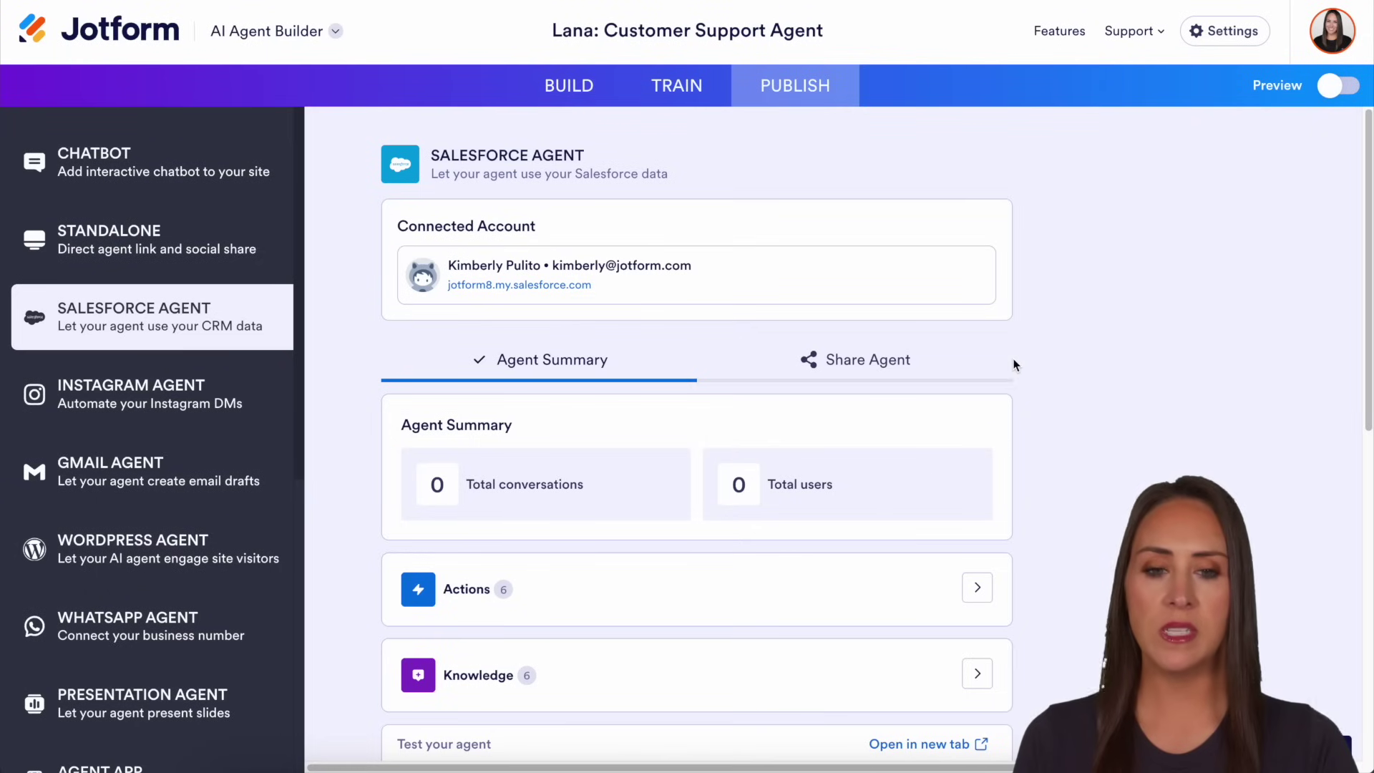
Step: Reconnect and log in to Salesforce, build a blank agent from scratch, and open its Knowledge page
{"action": "left_click", "coordinate": [937, 667]}
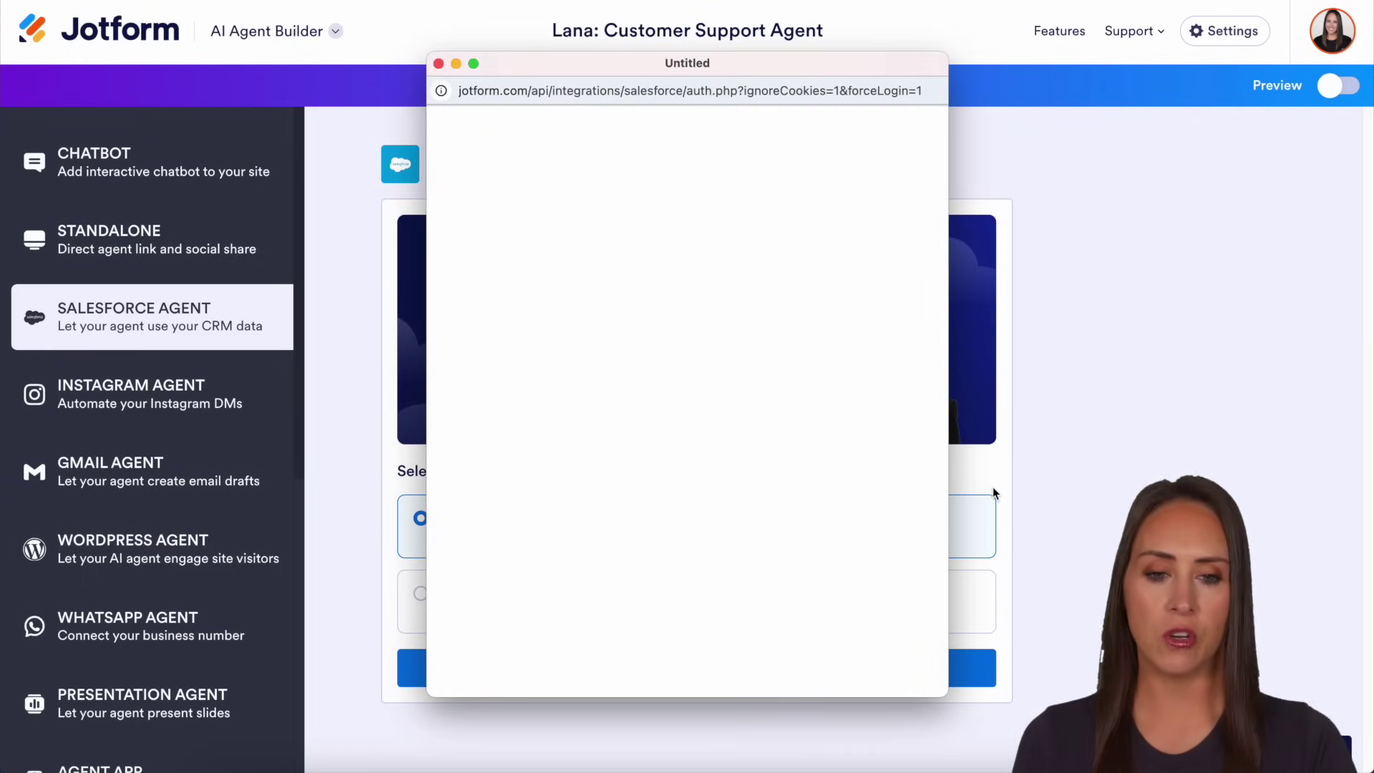
{"action": "key", "text": "Return"}
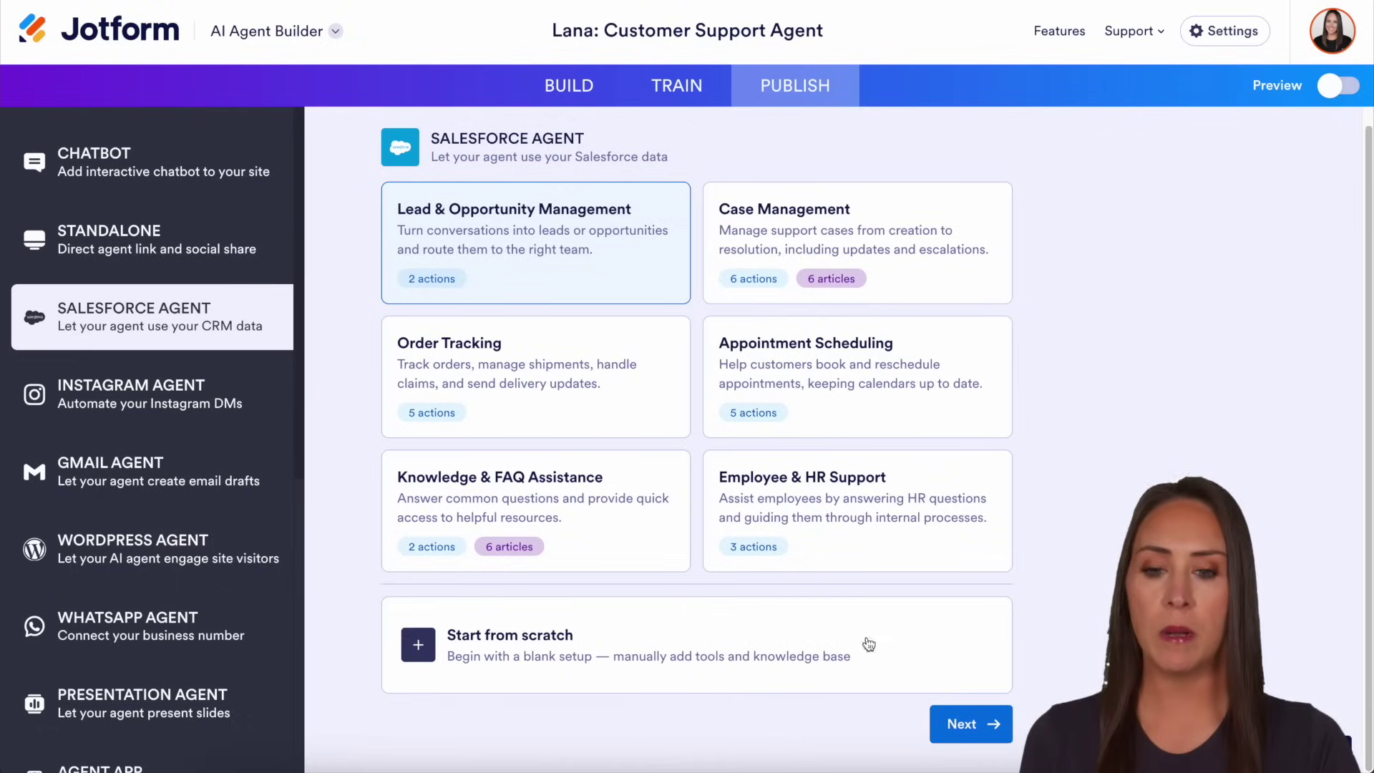
{"action": "left_click", "coordinate": [743, 665]}
{"action": "left_click", "coordinate": [968, 723]}
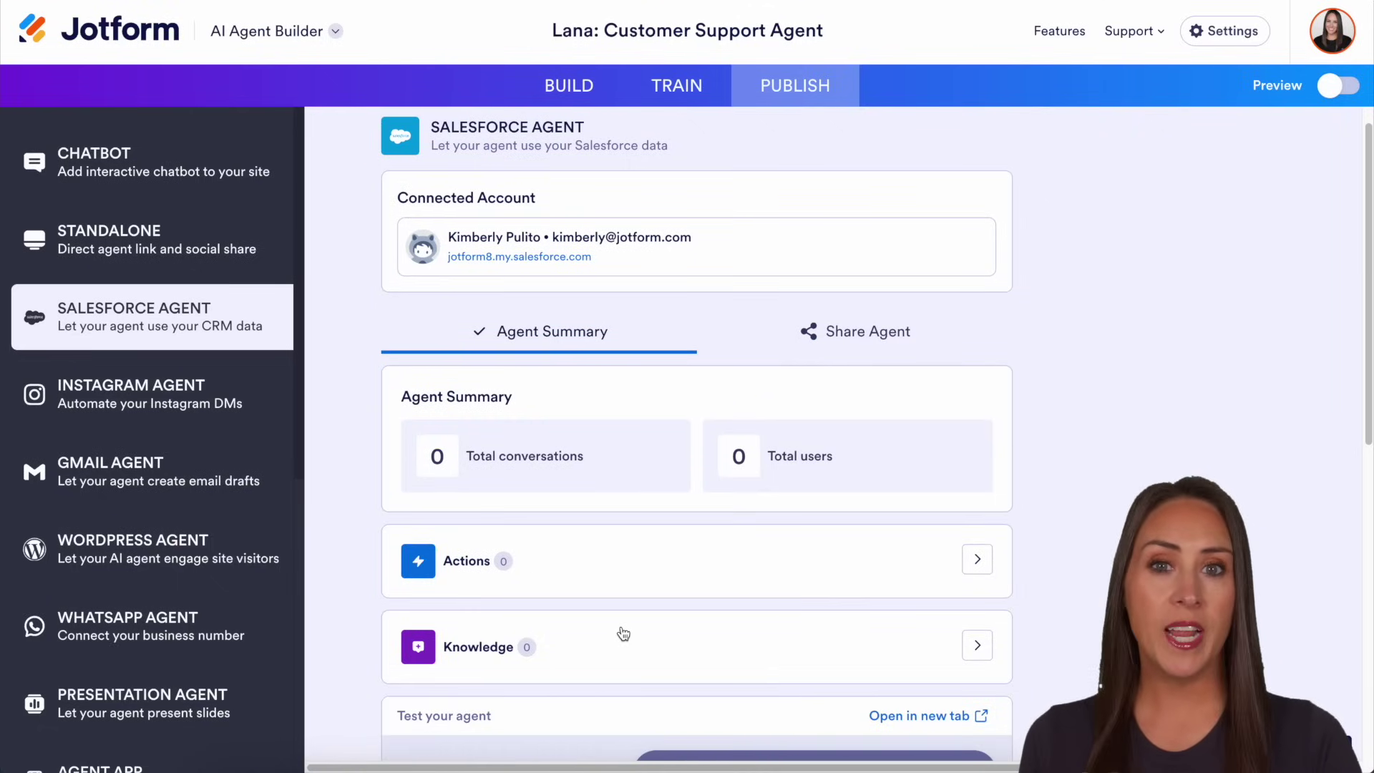
{"action": "scroll", "coordinate": [604, 644], "scroll_direction": "down", "scroll_amount": 1}
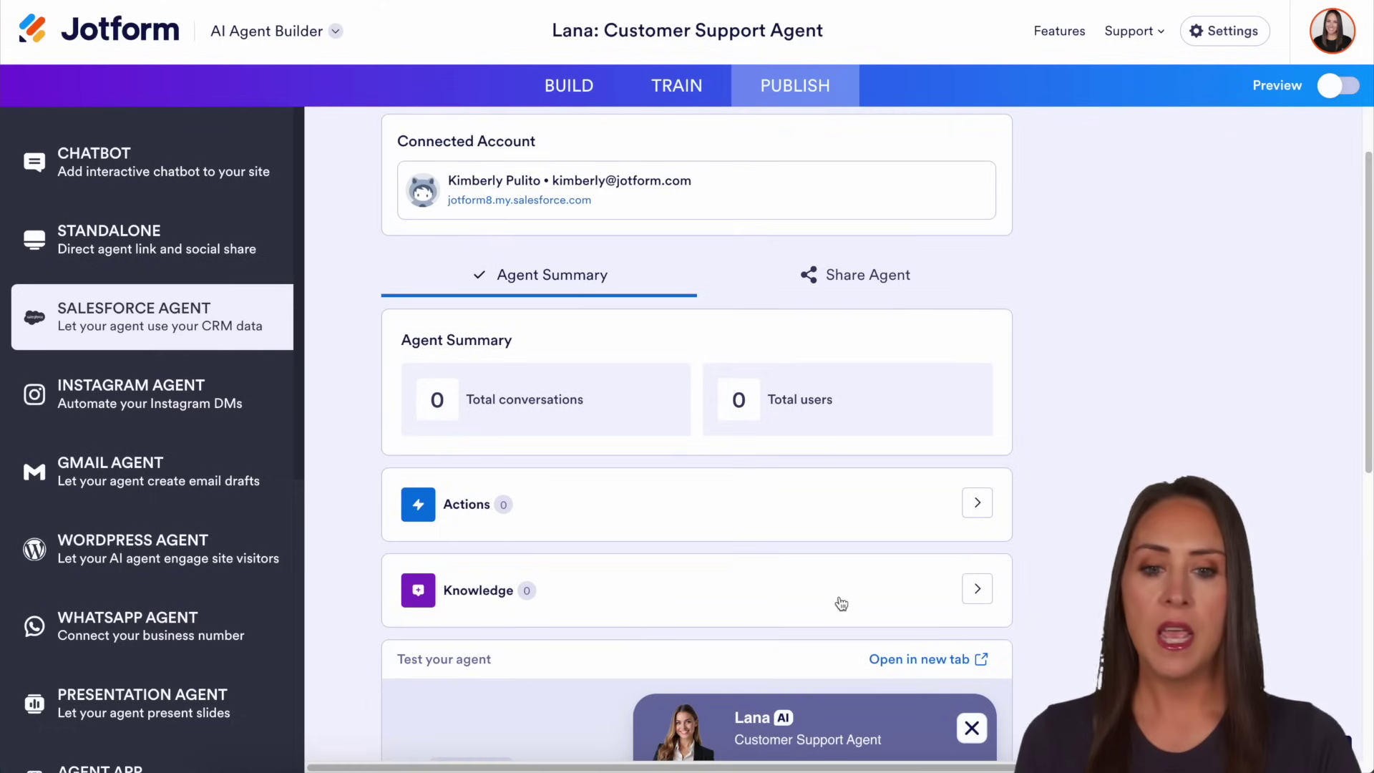
{"action": "left_click", "coordinate": [970, 589]}
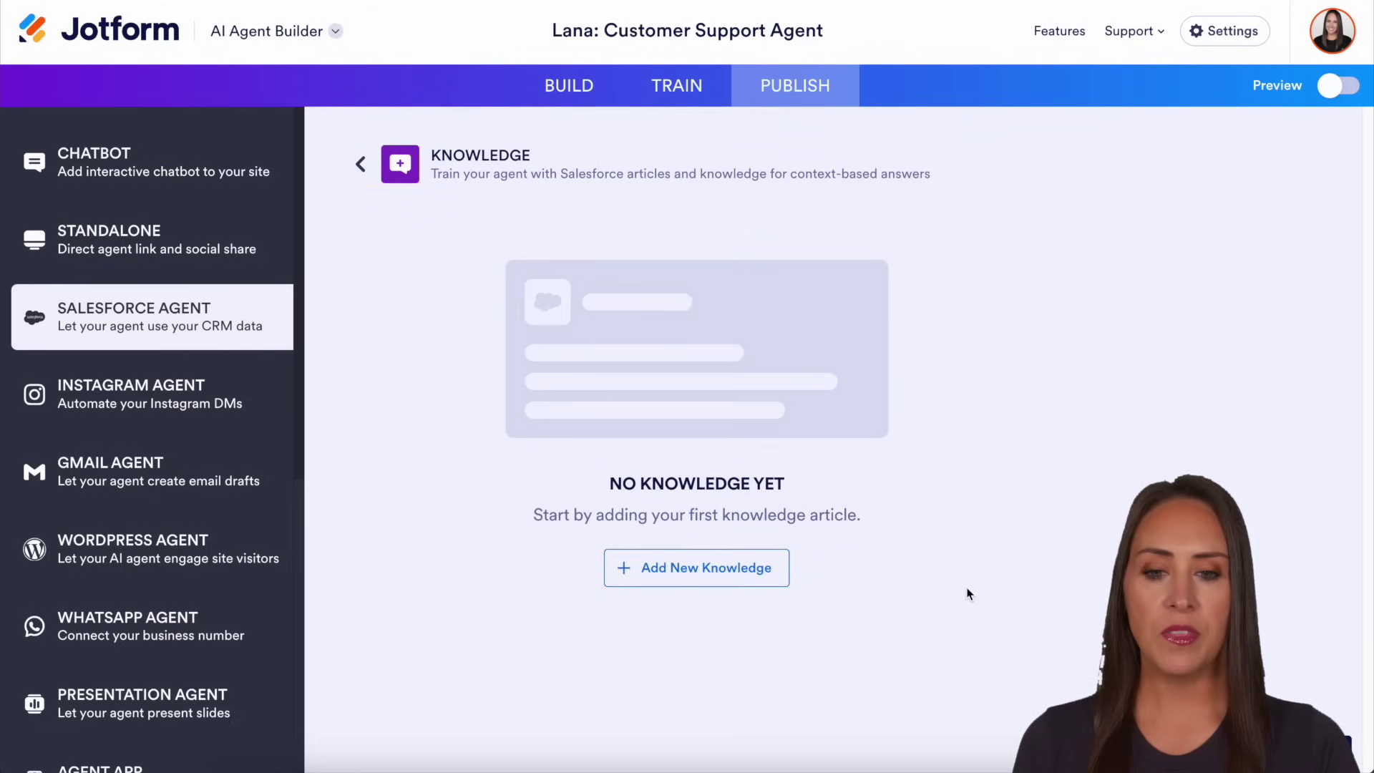
Step: Add new knowledge and filter articles to all types with Draft and Published statuses
{"action": "left_click", "coordinate": [694, 576]}
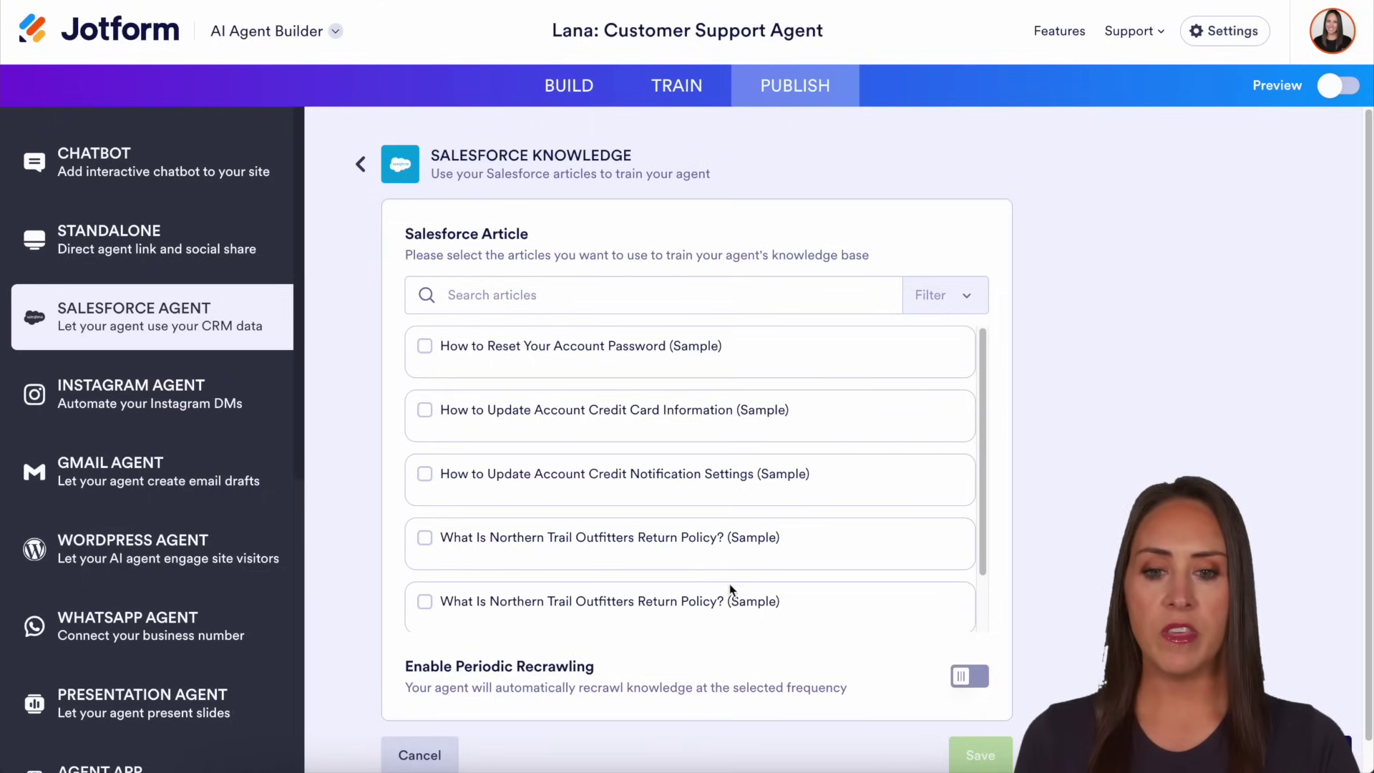
{"action": "left_click", "coordinate": [968, 301]}
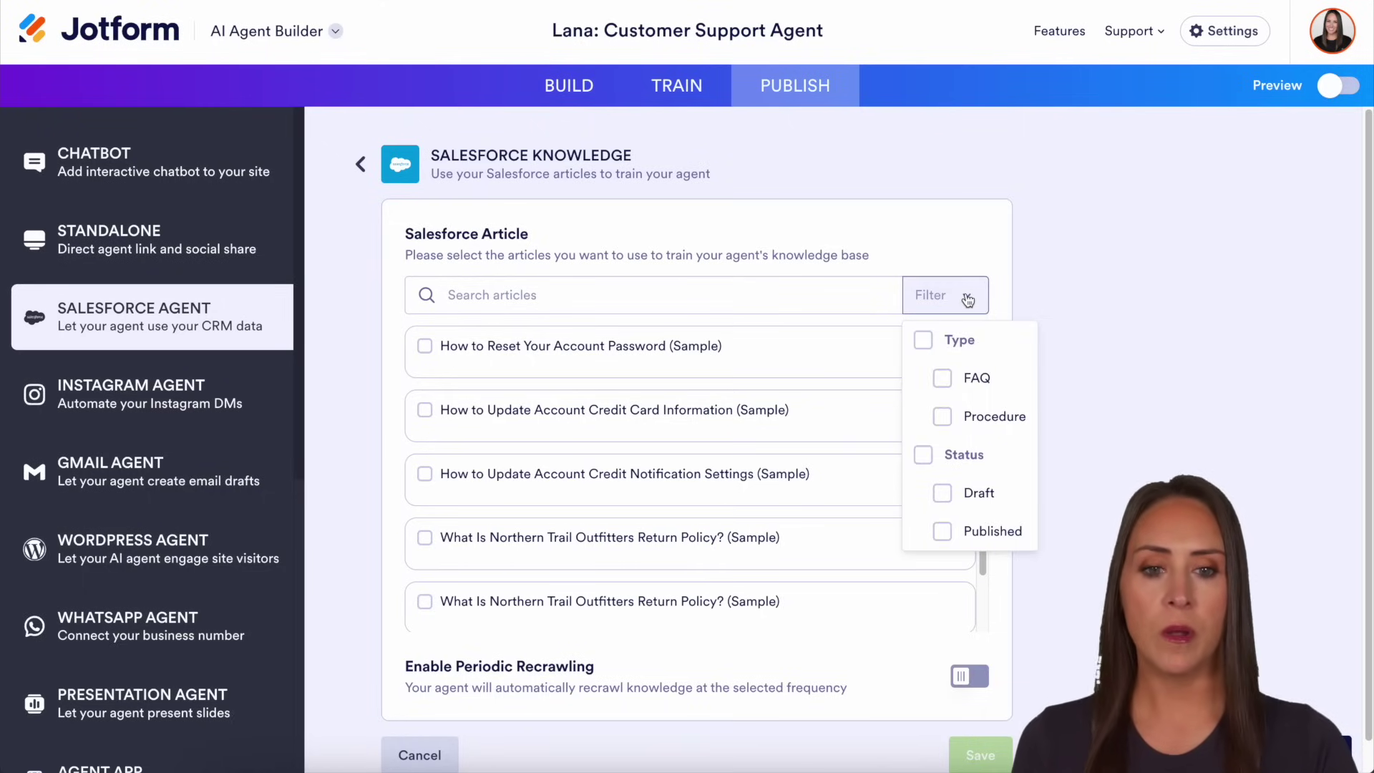
{"action": "left_click", "coordinate": [942, 493]}
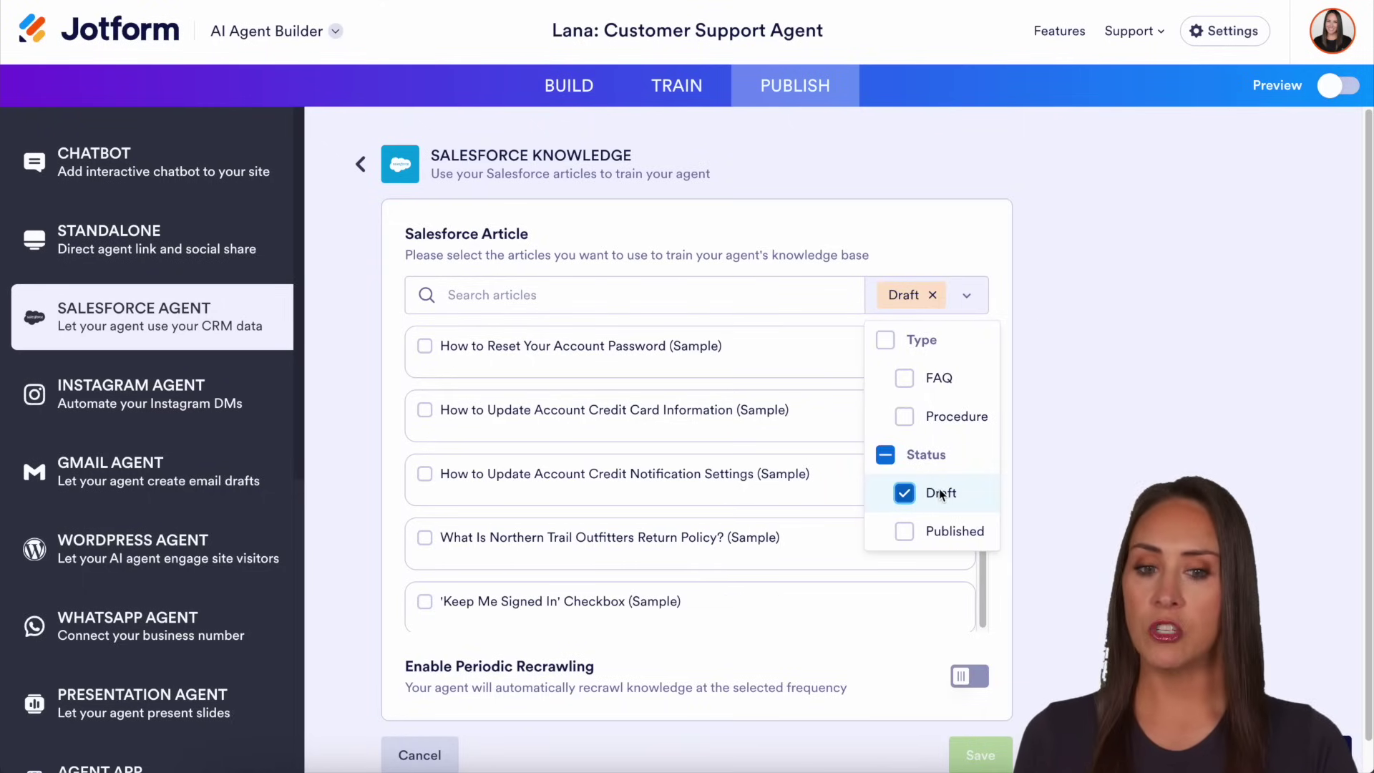
{"action": "left_click", "coordinate": [908, 531]}
{"action": "left_click", "coordinate": [804, 497]}
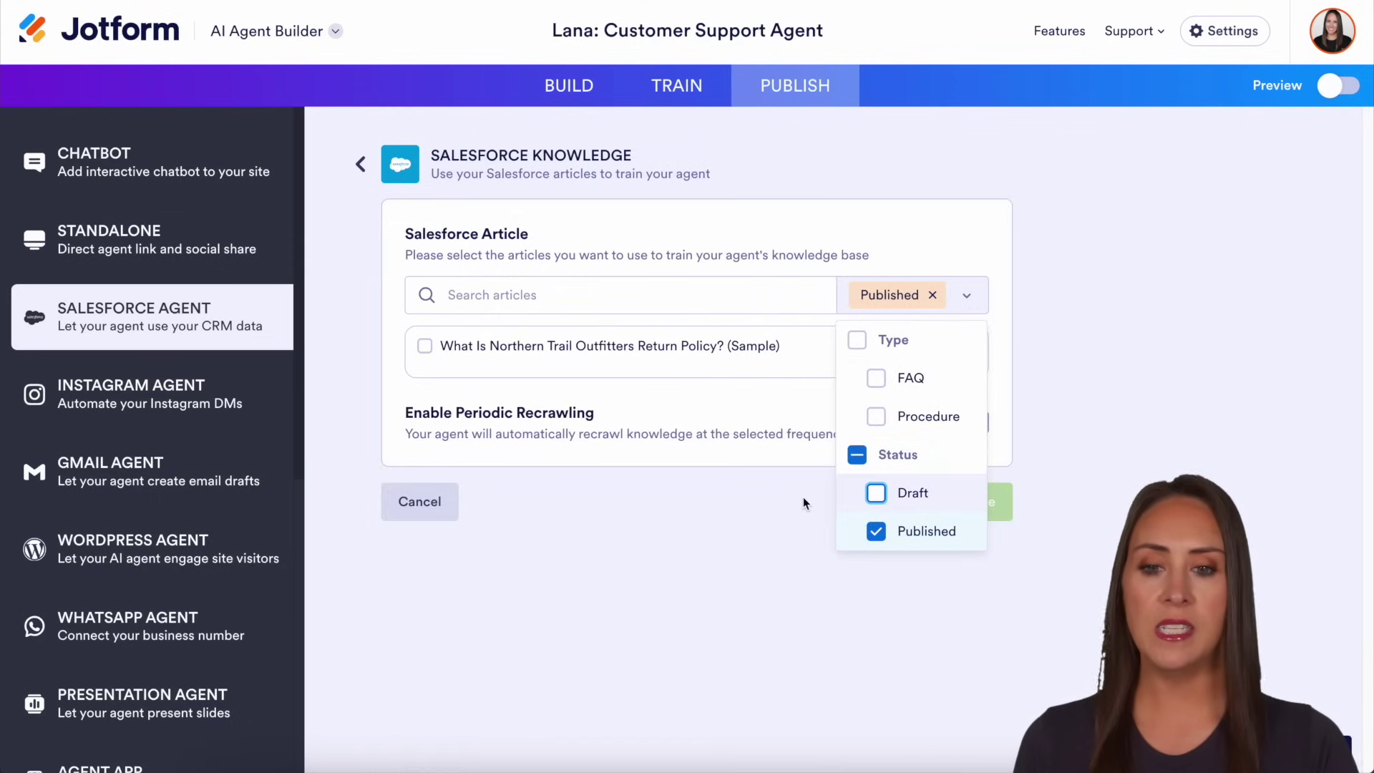
{"action": "left_click", "coordinate": [877, 493]}
{"action": "left_click", "coordinate": [788, 345]}
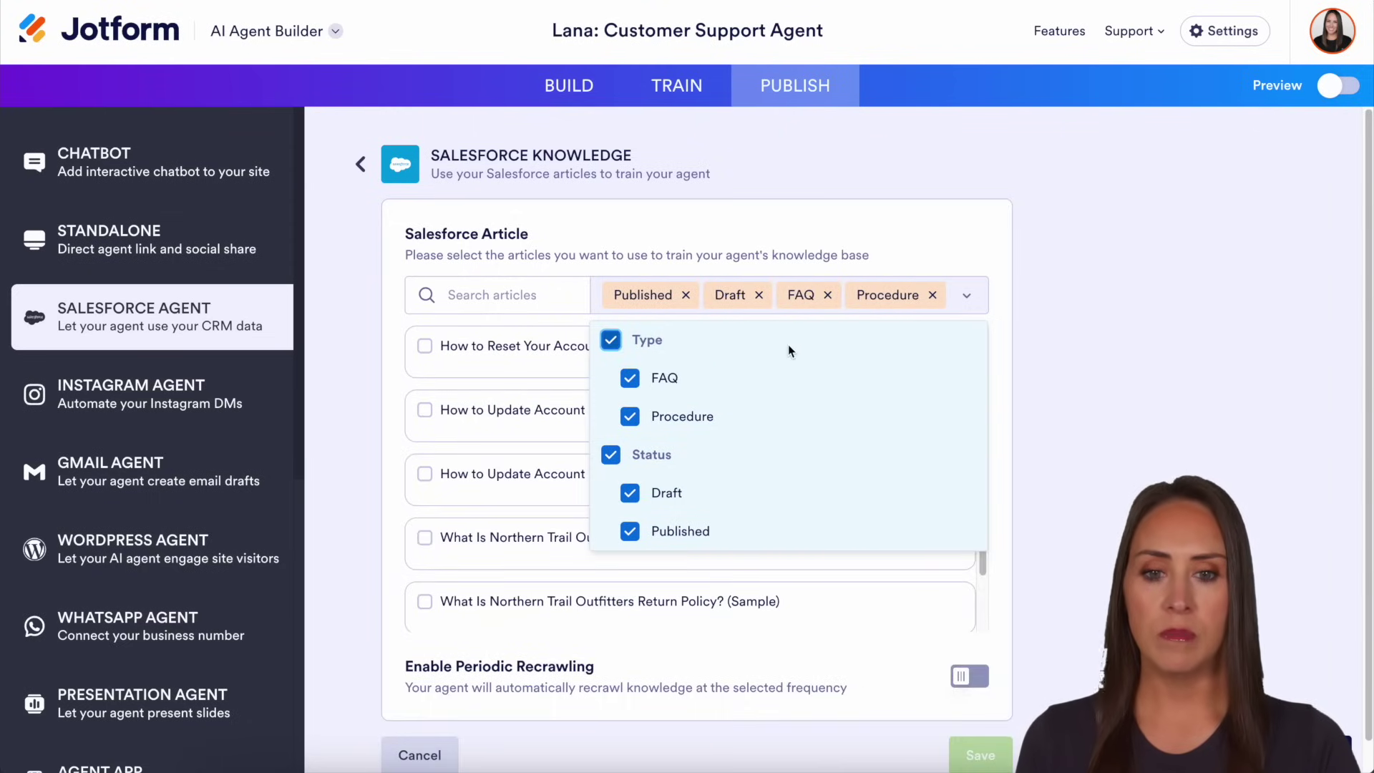
{"action": "left_click", "coordinate": [1064, 301]}
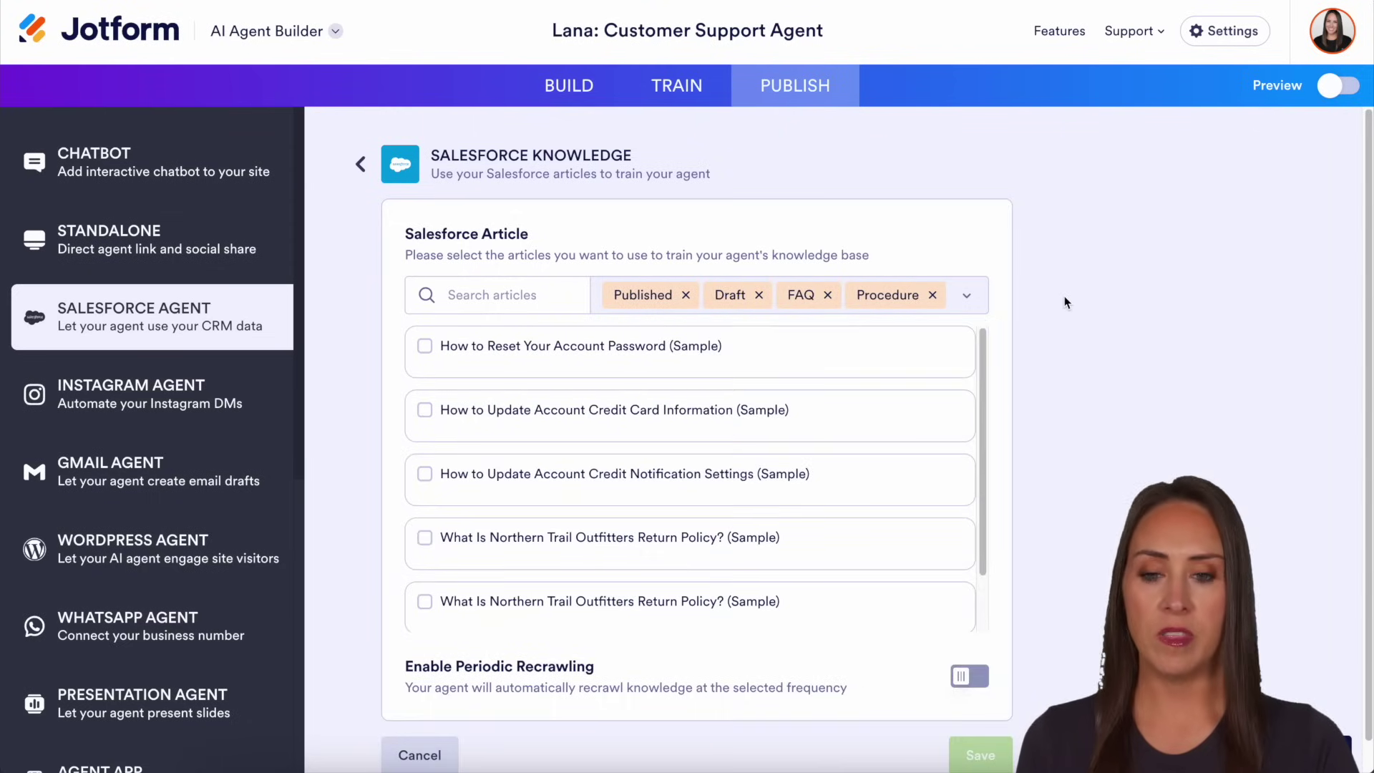
Step: Select all six sample articles, enable monthly periodic recrawling, and save the knowledge
{"action": "left_click", "coordinate": [424, 346]}
{"action": "left_click", "coordinate": [424, 410]}
{"action": "left_click", "coordinate": [424, 474]}
{"action": "left_click", "coordinate": [424, 538]}
{"action": "left_click", "coordinate": [425, 602]}
{"action": "scroll", "coordinate": [424, 601], "scroll_direction": "down", "scroll_amount": 1}
{"action": "left_click", "coordinate": [424, 600]}
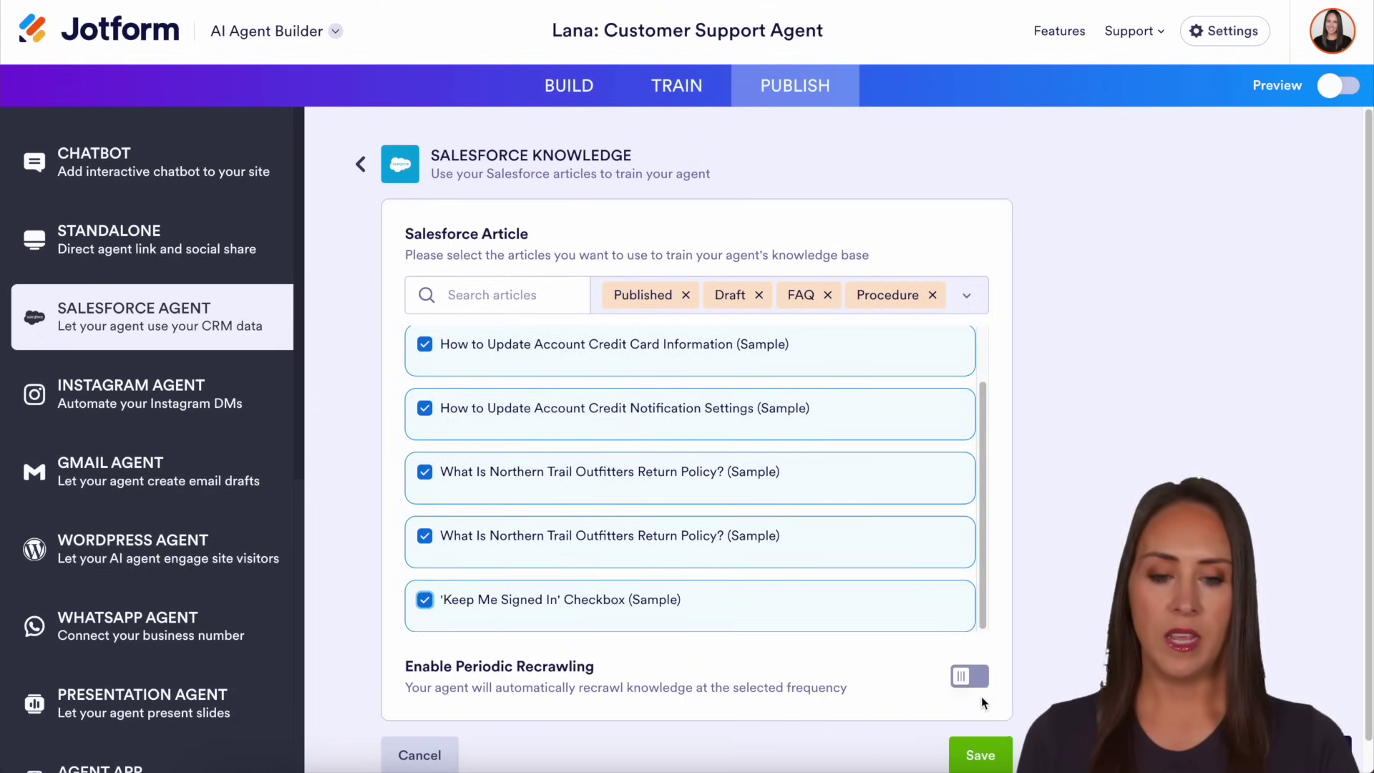
{"action": "left_click", "coordinate": [970, 675]}
{"action": "scroll", "coordinate": [931, 665], "scroll_direction": "down", "scroll_amount": 1}
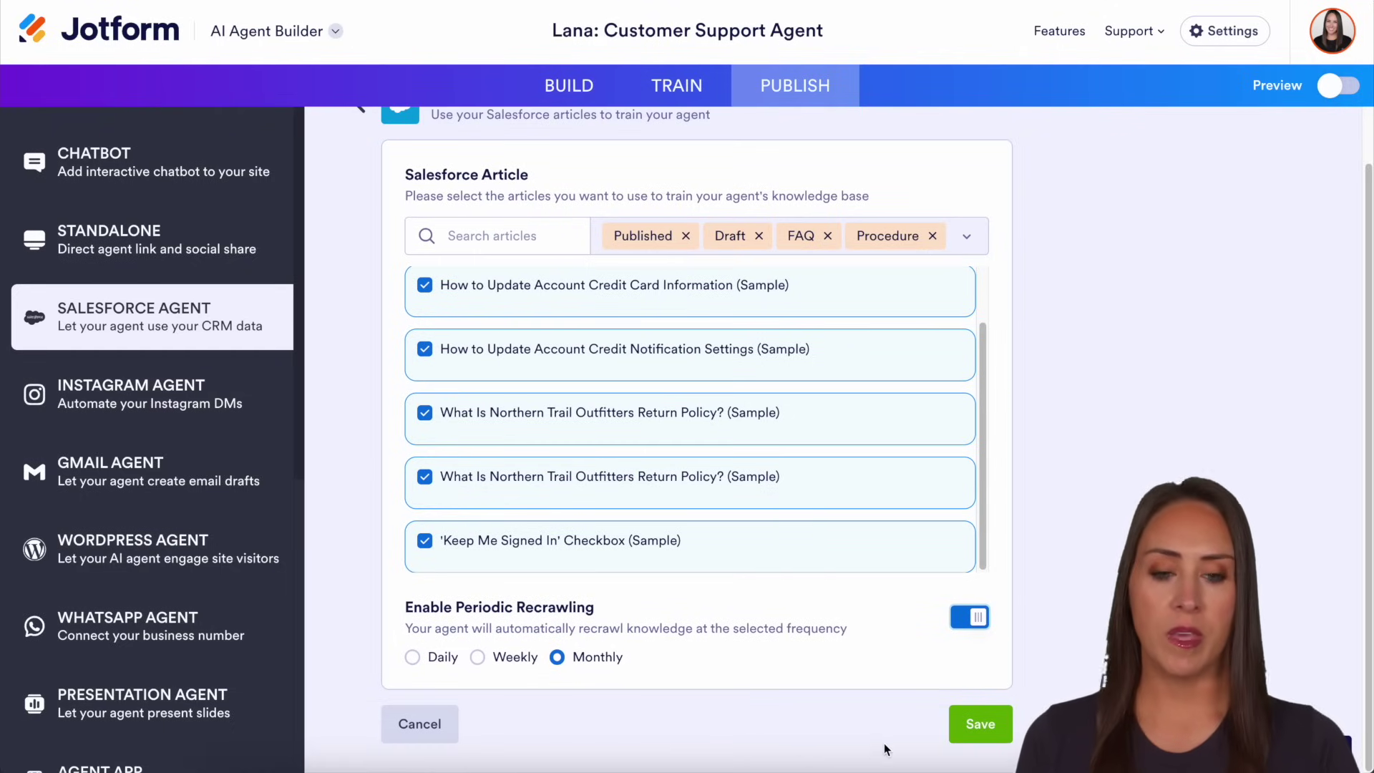
{"action": "left_click", "coordinate": [981, 723]}
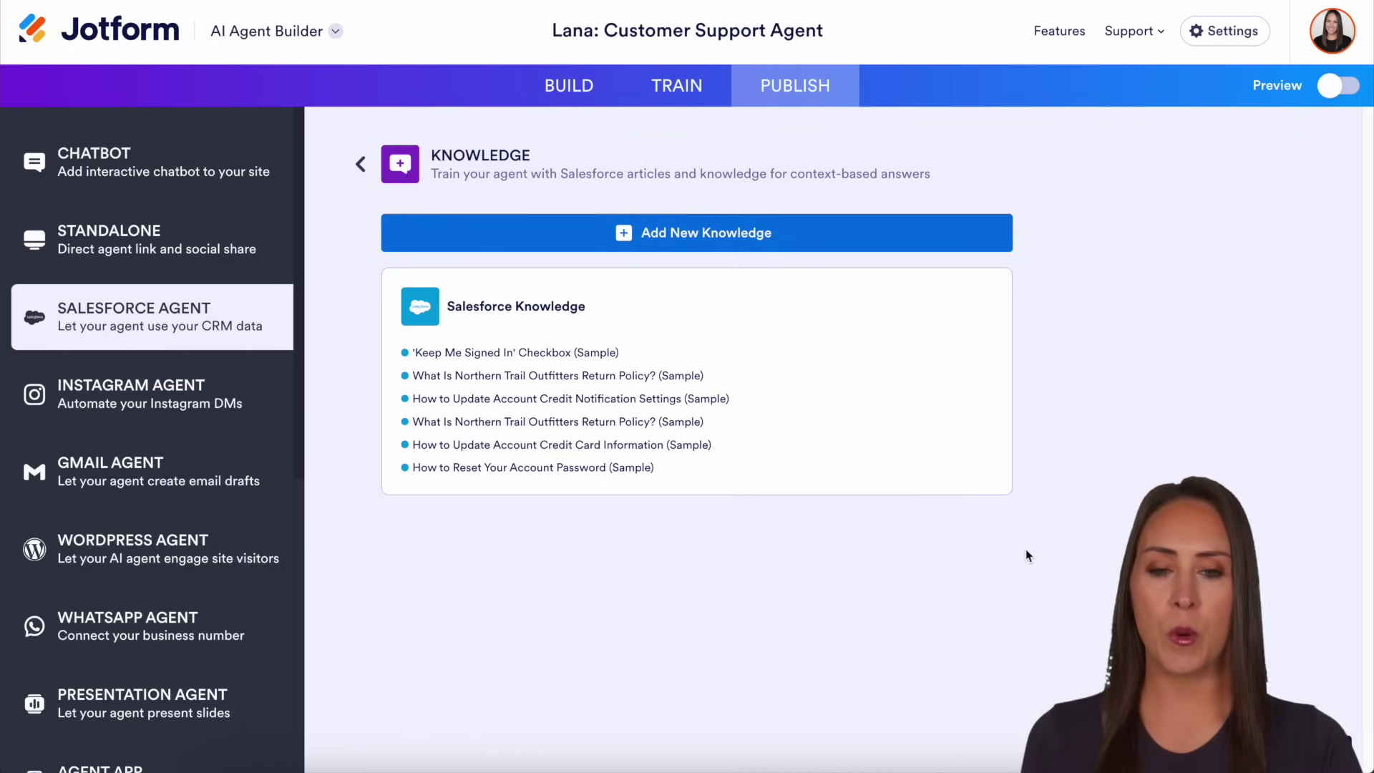
Step: Open the Salesforce Knowledge Summary showing six Crawled articles and check Keep Me Signed In's options
{"action": "left_click", "coordinate": [978, 309]}
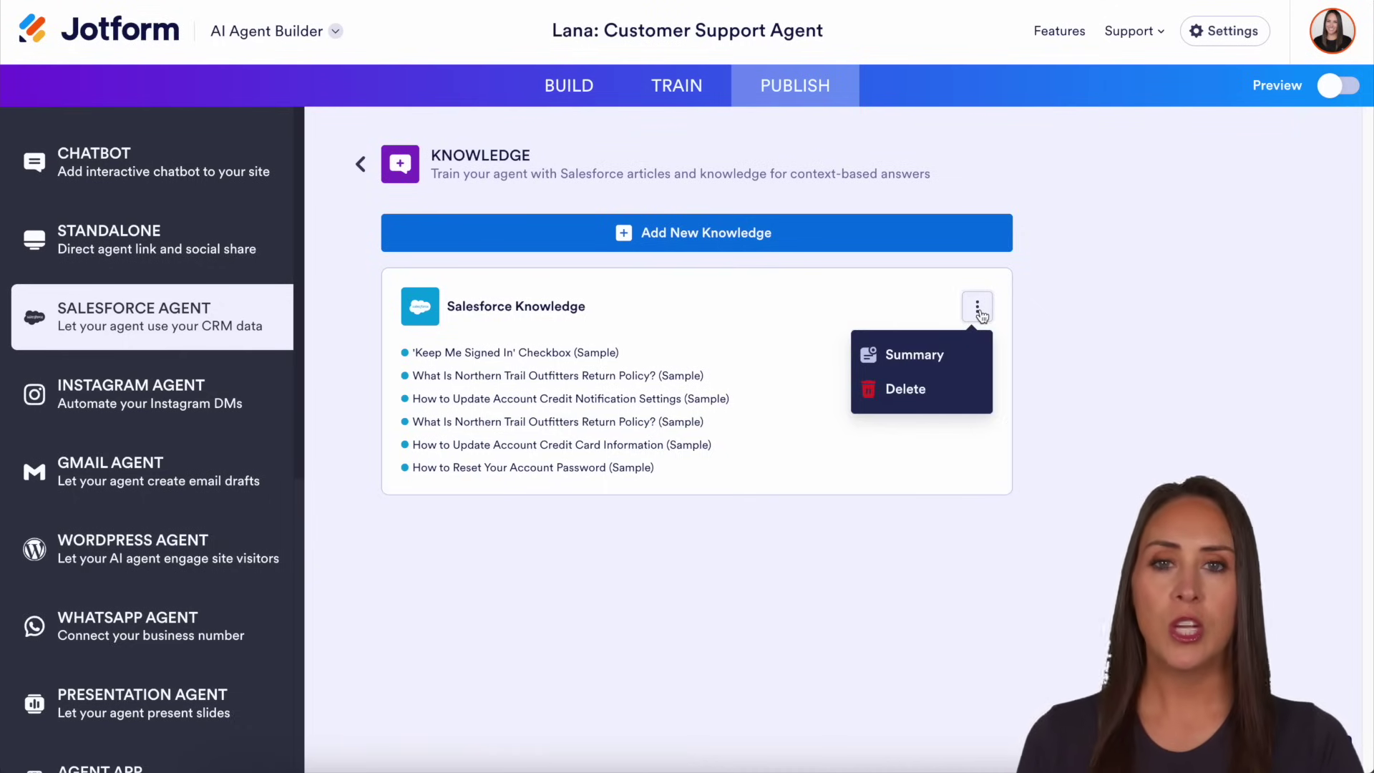
{"action": "left_click", "coordinate": [952, 353]}
{"action": "left_click", "coordinate": [932, 286]}
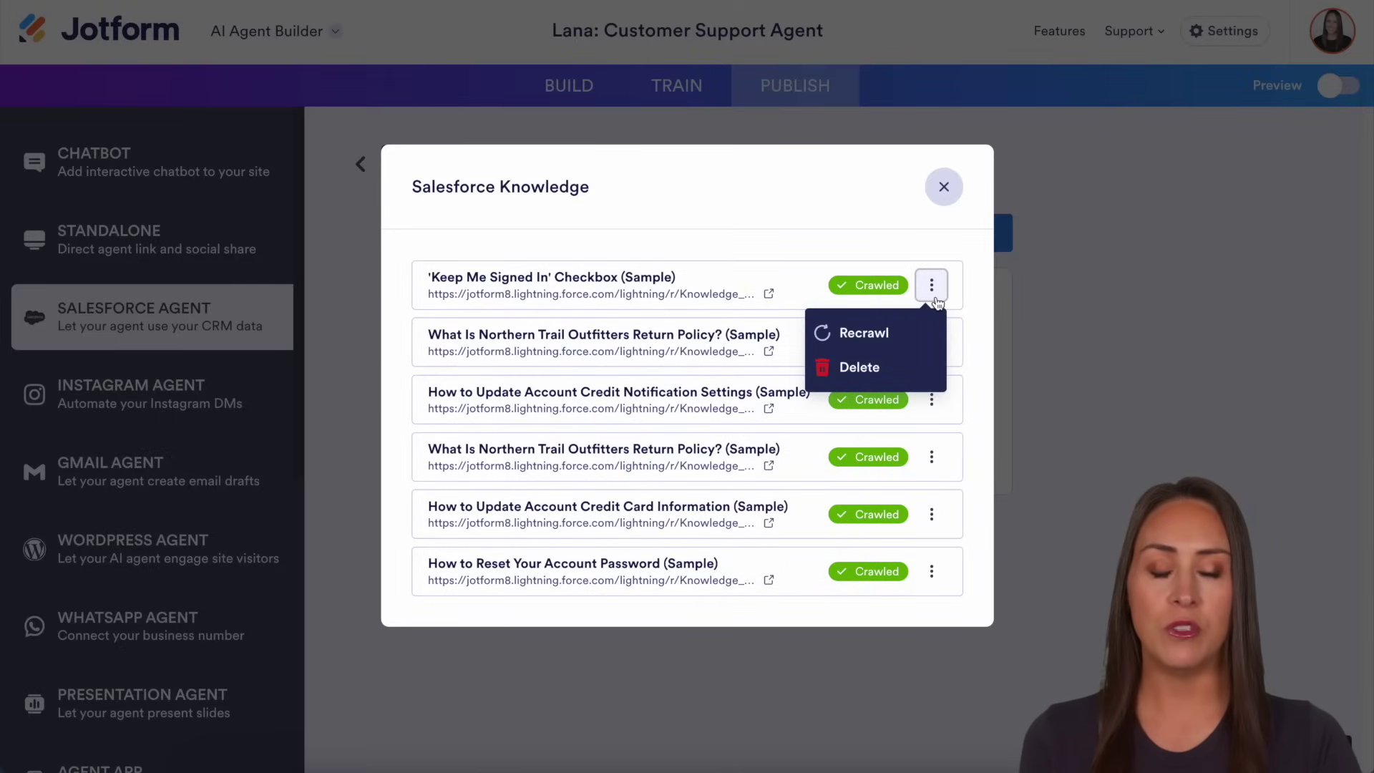
{"action": "left_click", "coordinate": [954, 232]}
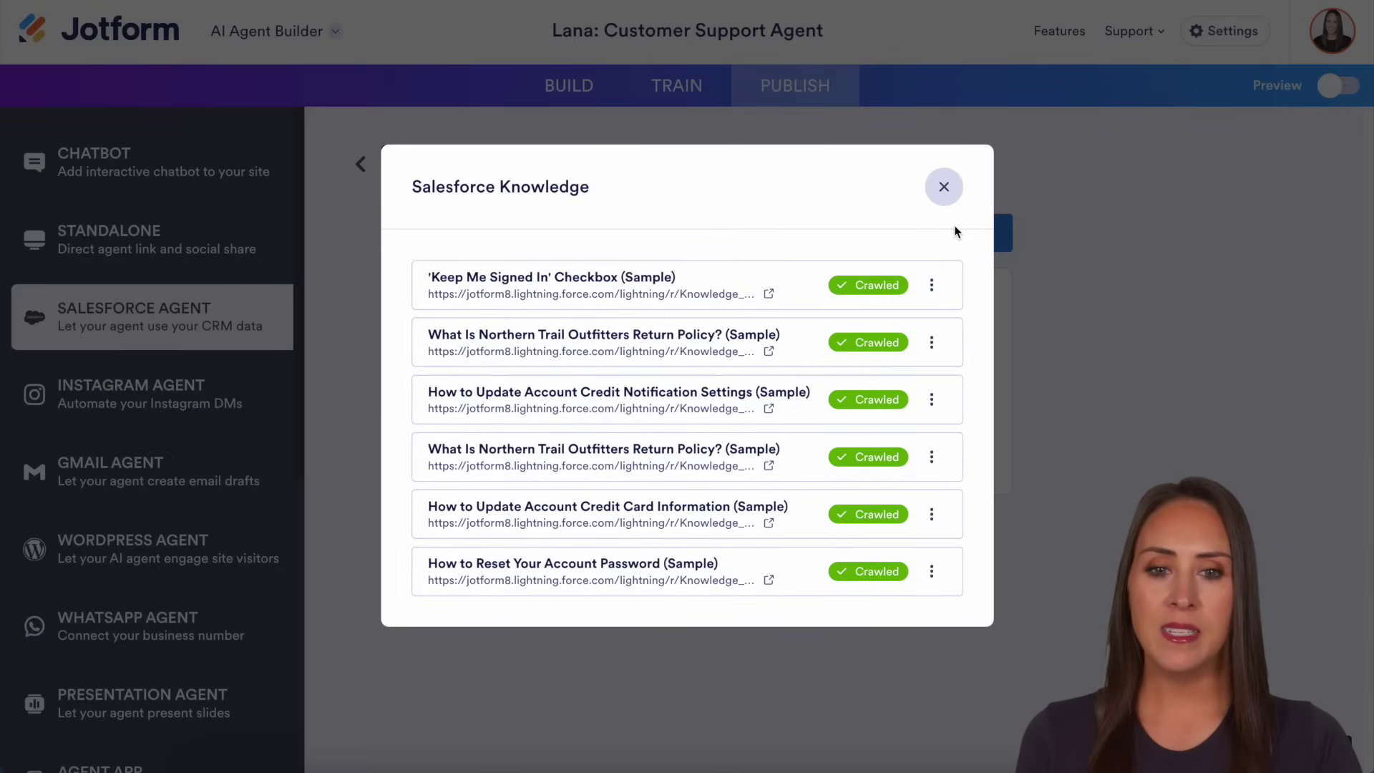